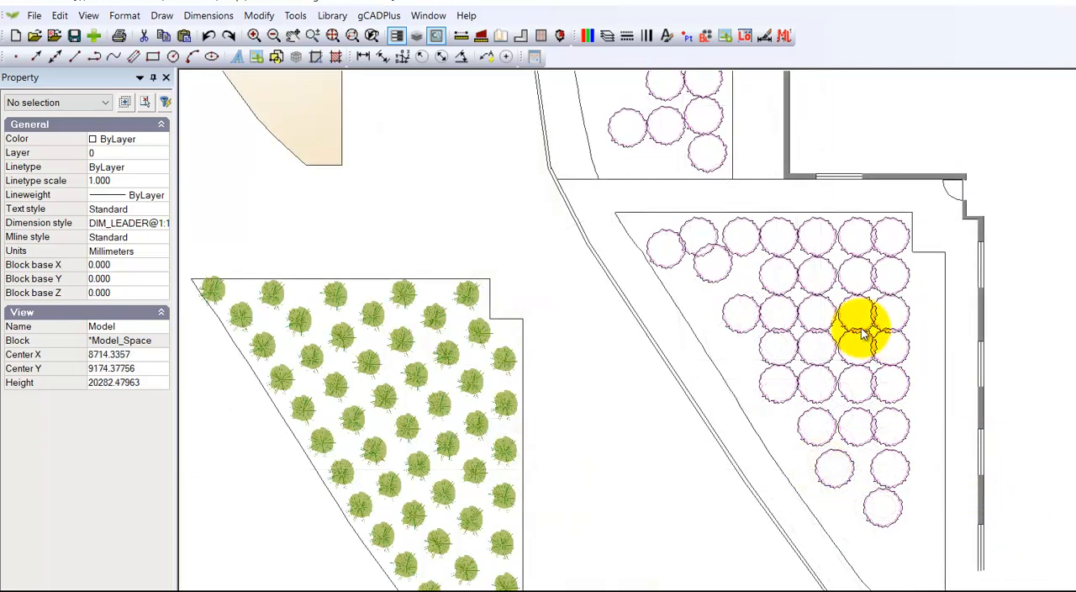
Step: Inspect the properties of a purple plant symbol in the right-hand bed and of the left-hand bed's boundary polyline
{"action": "left_click", "coordinate": [801, 241]}
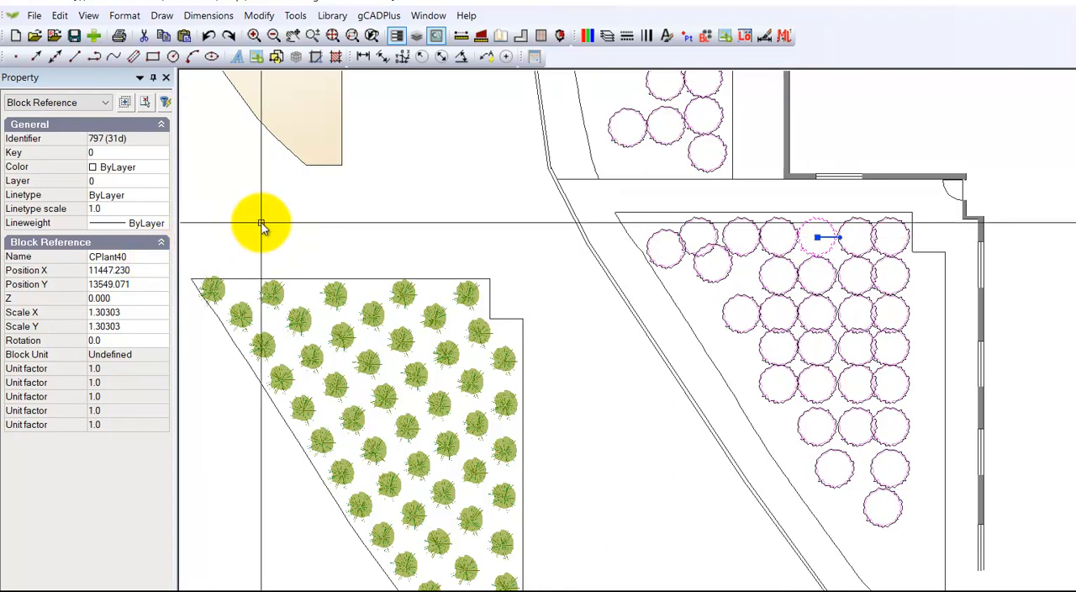
{"action": "key", "text": "Escape"}
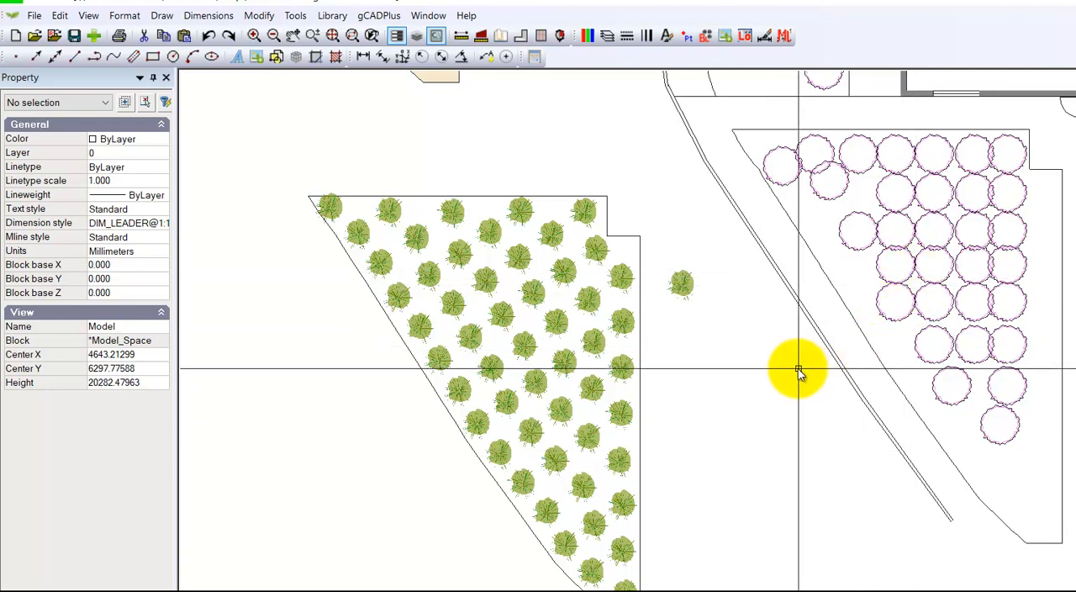
{"action": "left_click", "coordinate": [641, 246]}
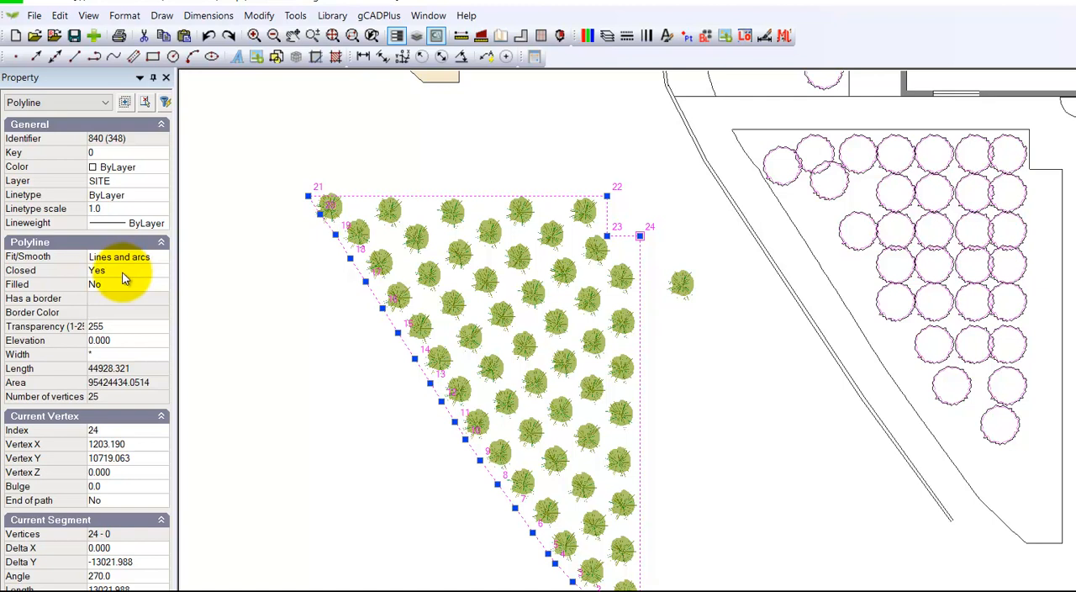
{"action": "key", "text": "Escape"}
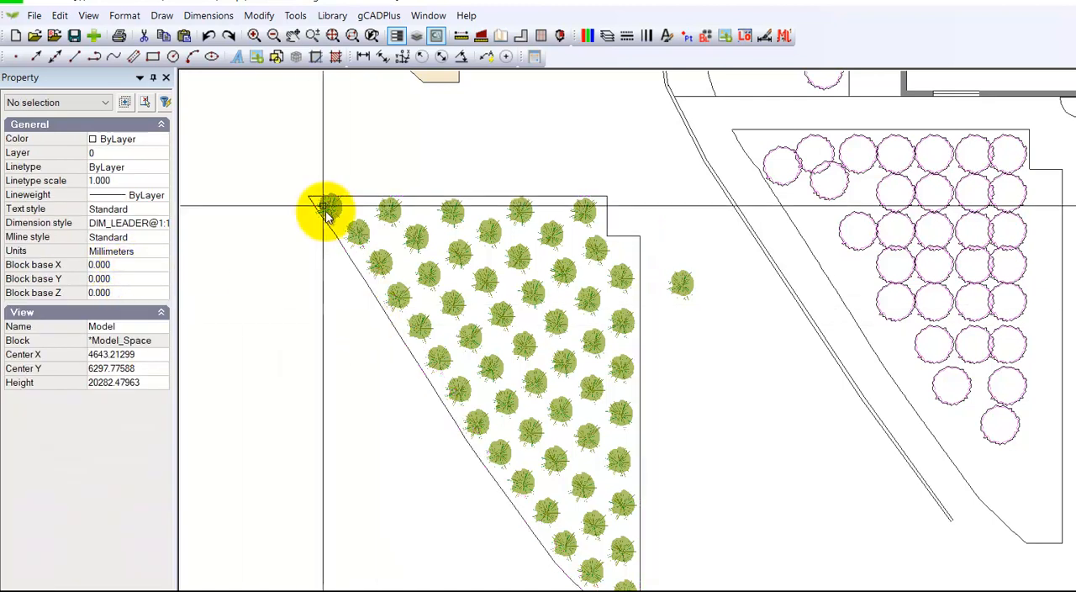
Step: Delete all the Lomandra plant symbols inside the left-hand planting bed while keeping its boundary polyline
{"action": "left_click", "coordinate": [307, 145]}
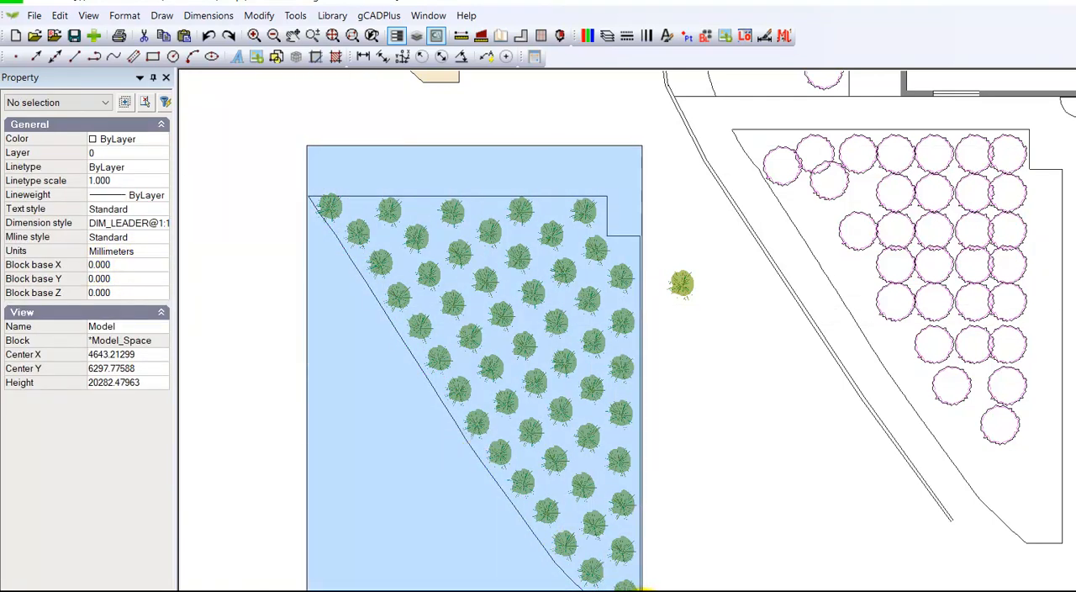
{"action": "left_click", "coordinate": [648, 589]}
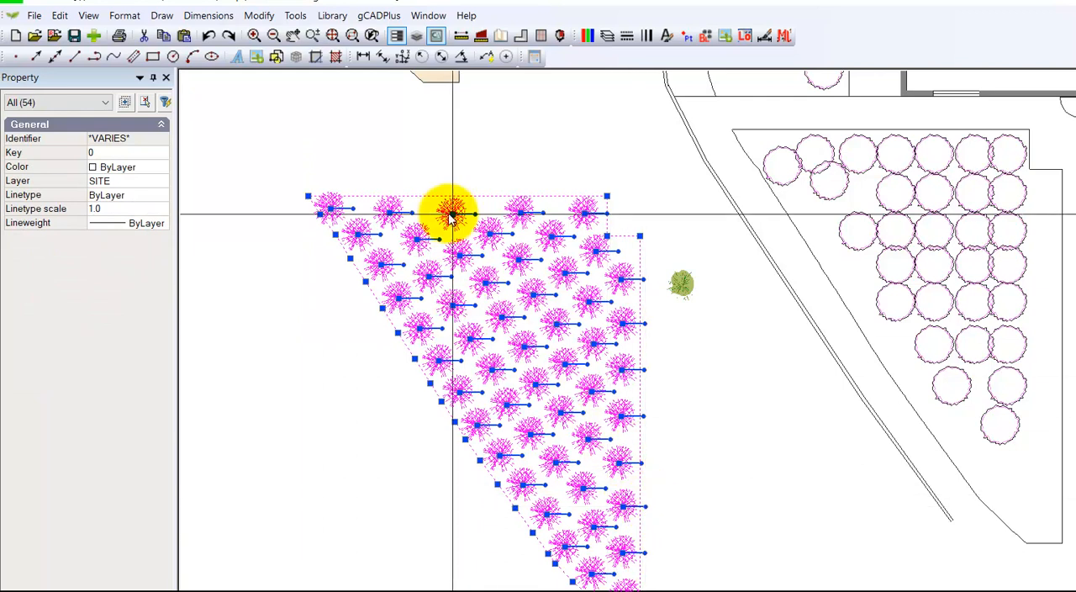
{"action": "left_click", "coordinate": [490, 196], "text": "shift"}
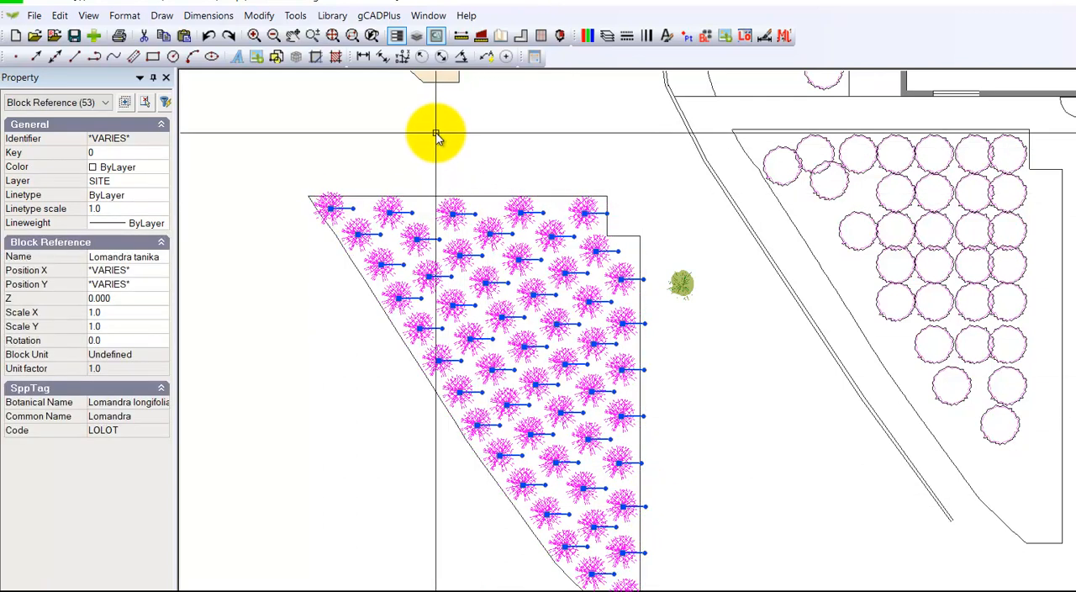
{"action": "key", "text": "Delete"}
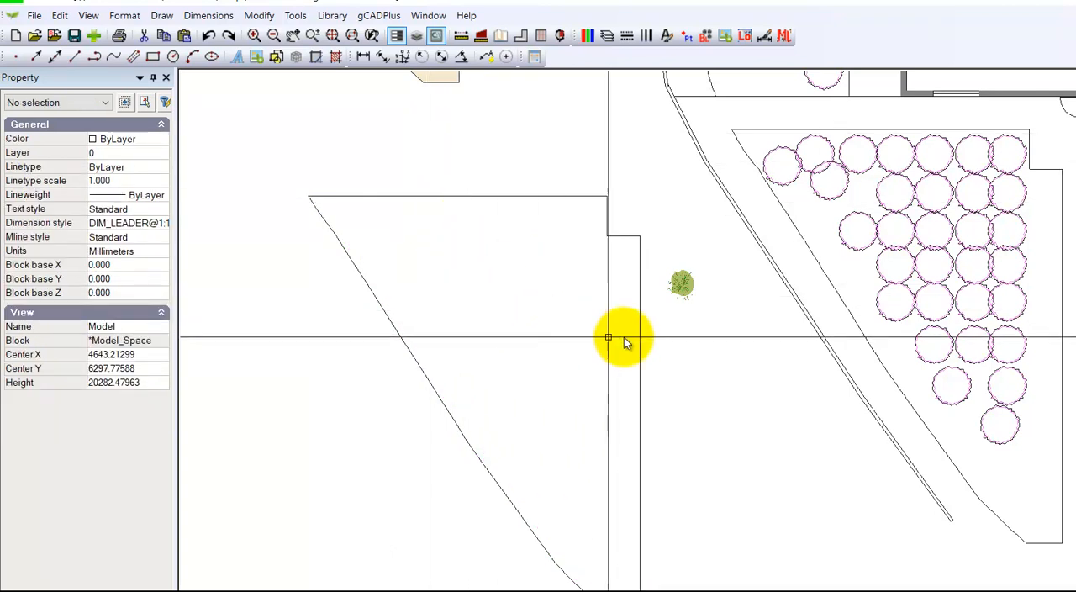
Step: Inspect the block properties and species data of the single green plant symbol beside the empty bed
{"action": "scroll", "coordinate": [683, 303], "scroll_direction": "up", "scroll_amount": 2}
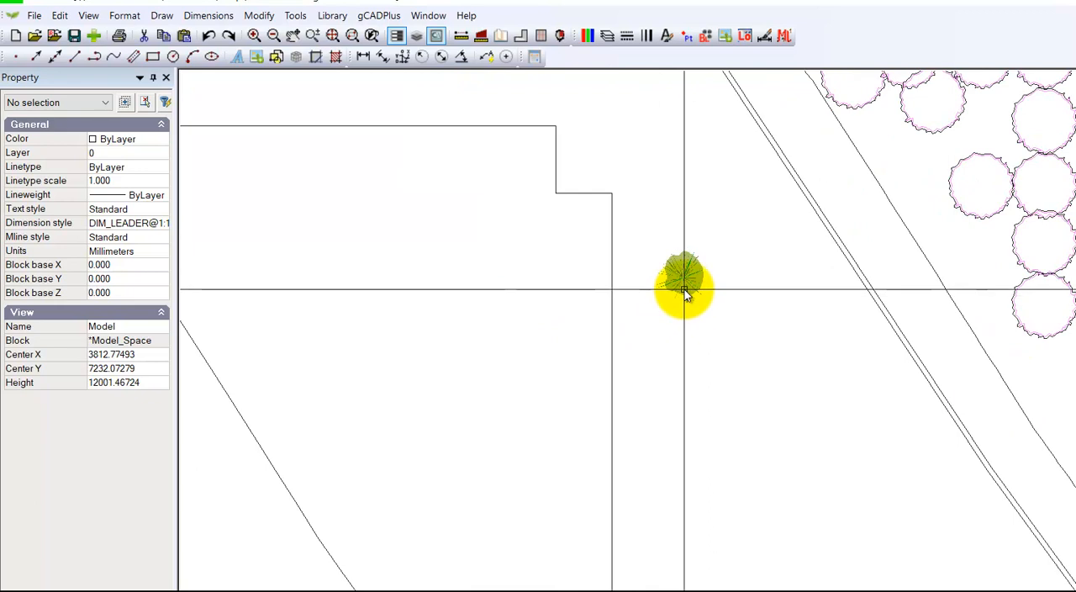
{"action": "left_click", "coordinate": [684, 290]}
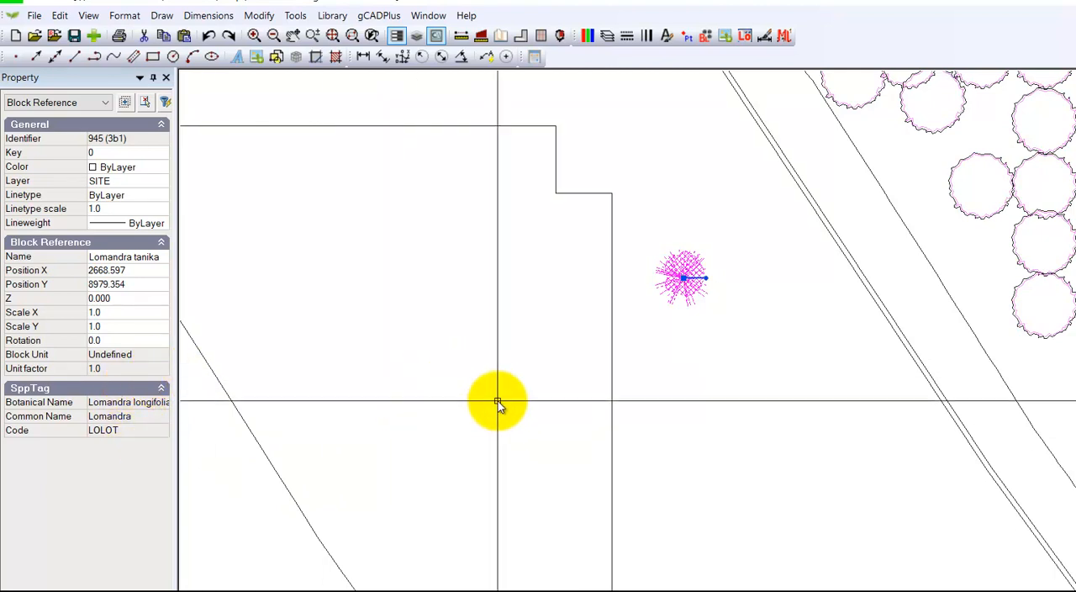
{"action": "key", "text": "Escape"}
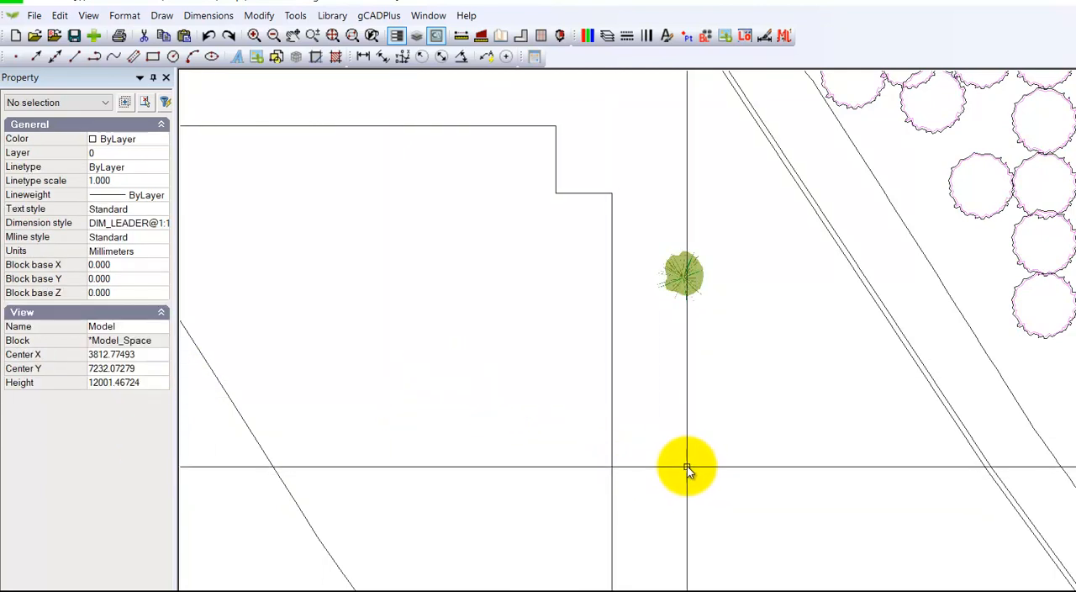
Step: Fill the empty bed's closed polyline with the green Lomandra symbol, supplying the planting distance and patterning angle
{"action": "scroll", "coordinate": [684, 463], "scroll_direction": "down", "scroll_amount": 1}
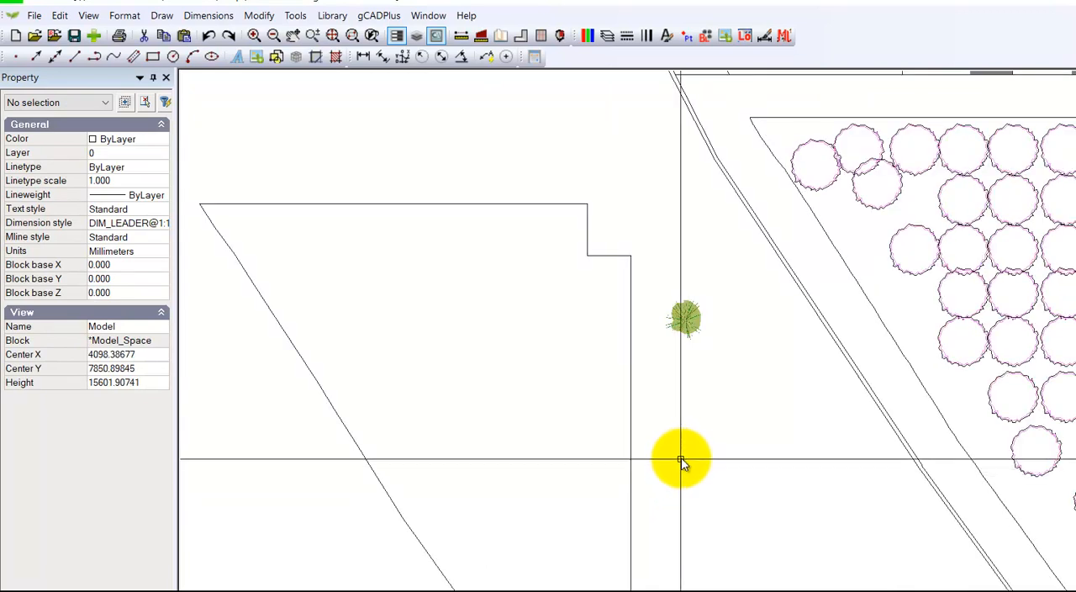
{"action": "middle_click_drag", "start_coordinate": [681, 461], "coordinate": [693, 426]}
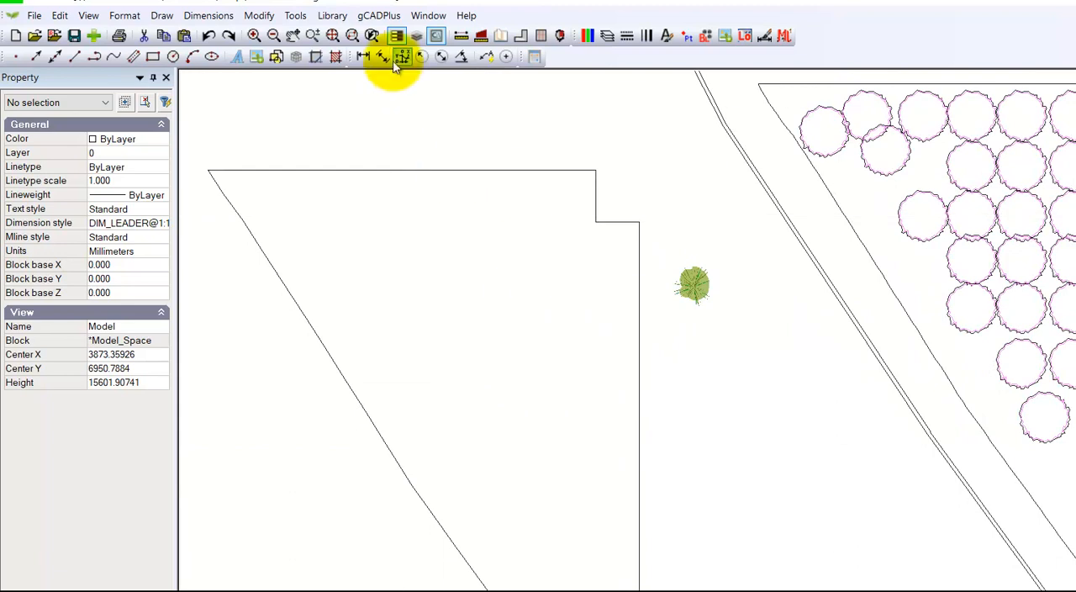
{"action": "left_click", "coordinate": [379, 15]}
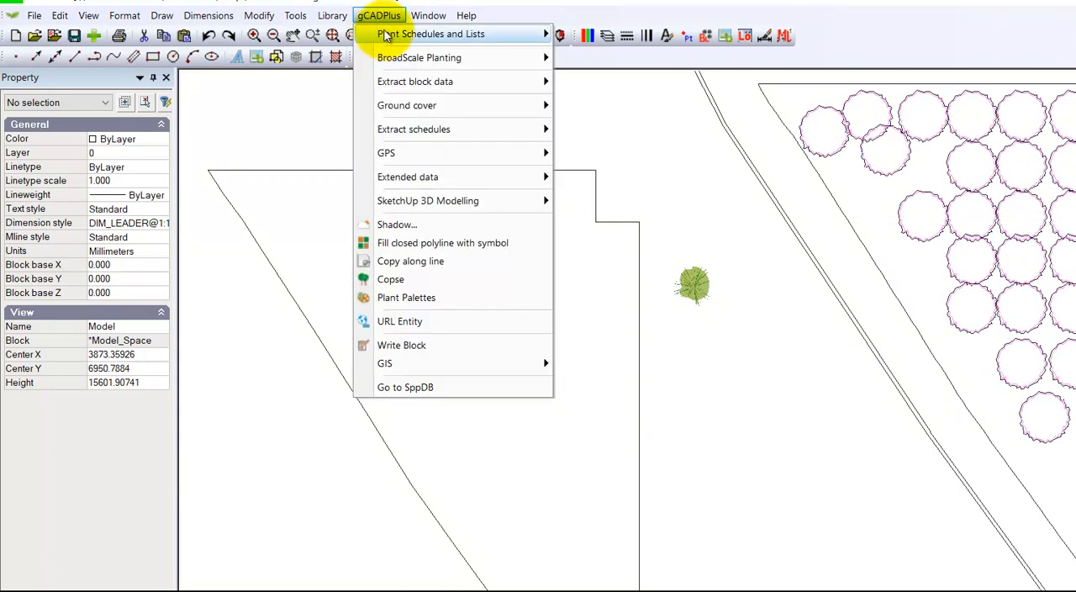
{"action": "left_click", "coordinate": [430, 245]}
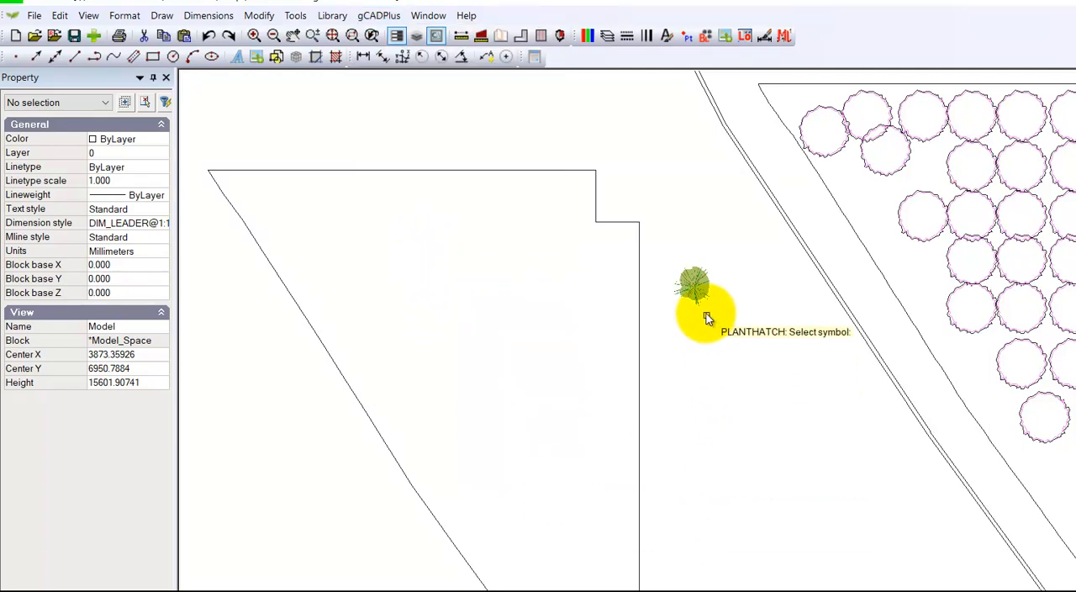
{"action": "left_click", "coordinate": [694, 287]}
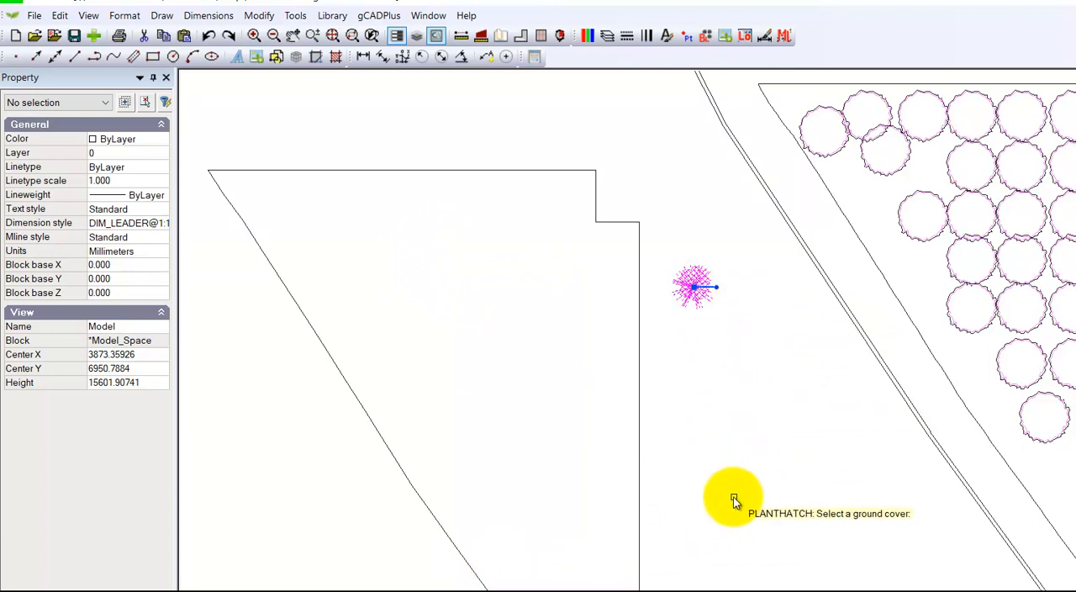
{"action": "left_click", "coordinate": [640, 438]}
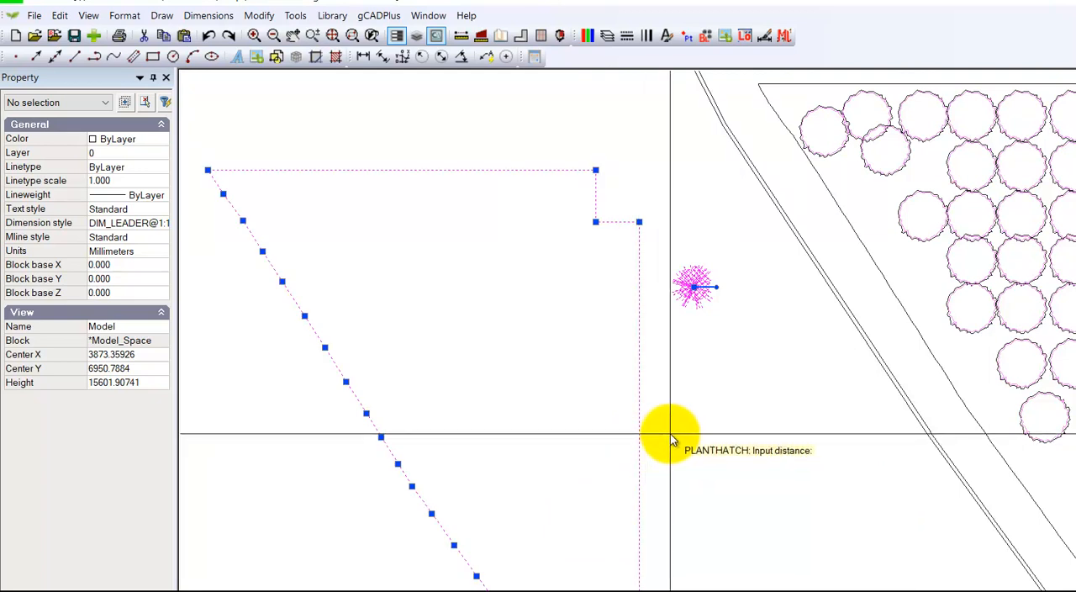
{"action": "left_click", "coordinate": [739, 488]}
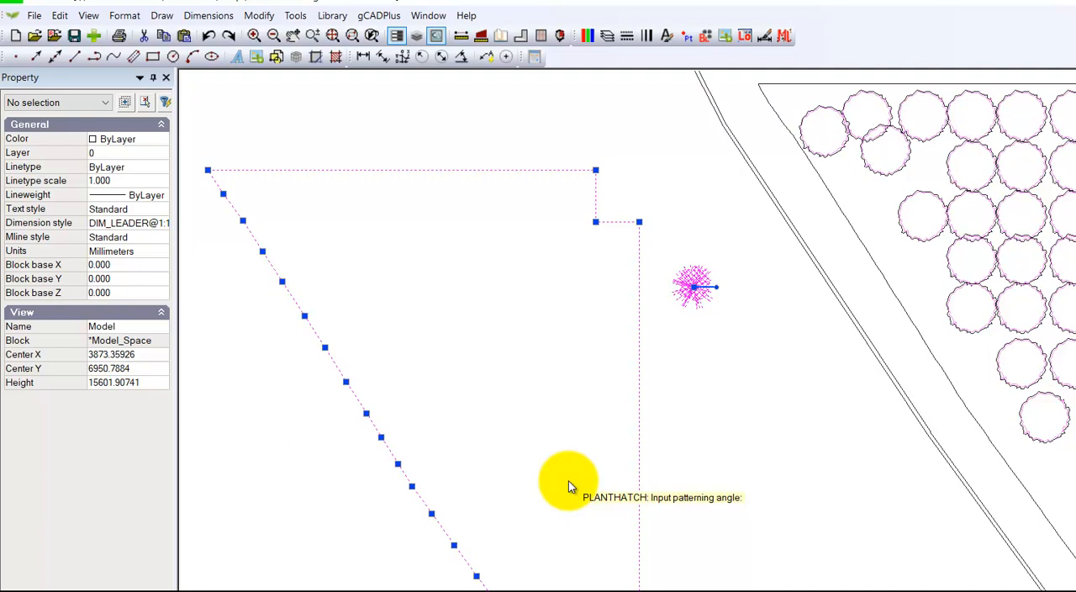
{"action": "left_click", "coordinate": [569, 481]}
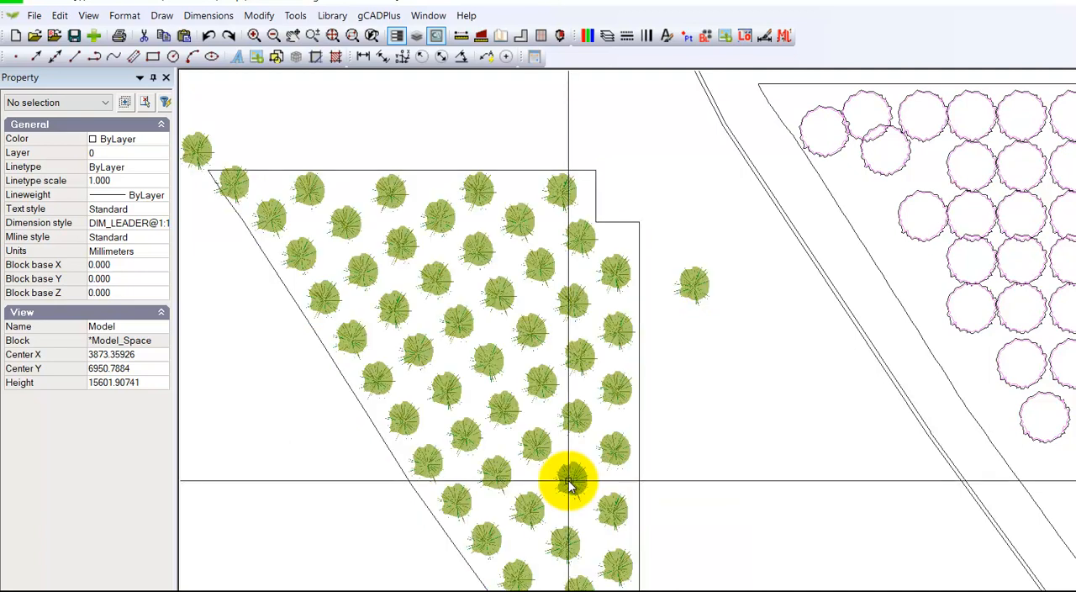
Step: Delete the stray plant outside the bed's upper-left corner and the single source symbol beside the bed
{"action": "scroll", "coordinate": [711, 363], "scroll_direction": "down", "scroll_amount": 2}
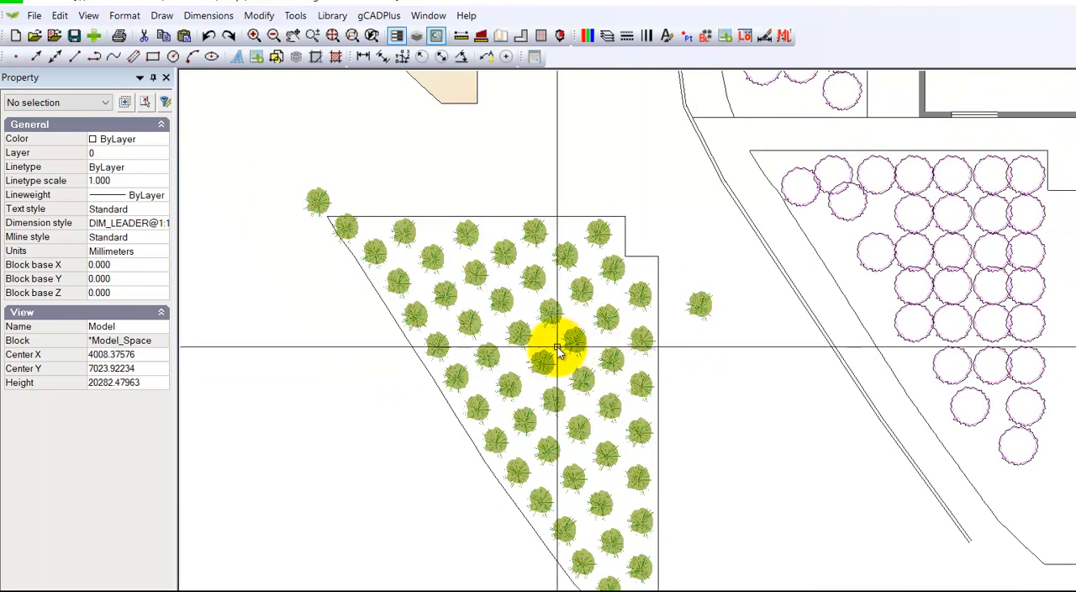
{"action": "left_click_drag", "start_coordinate": [363, 205], "coordinate": [309, 180]}
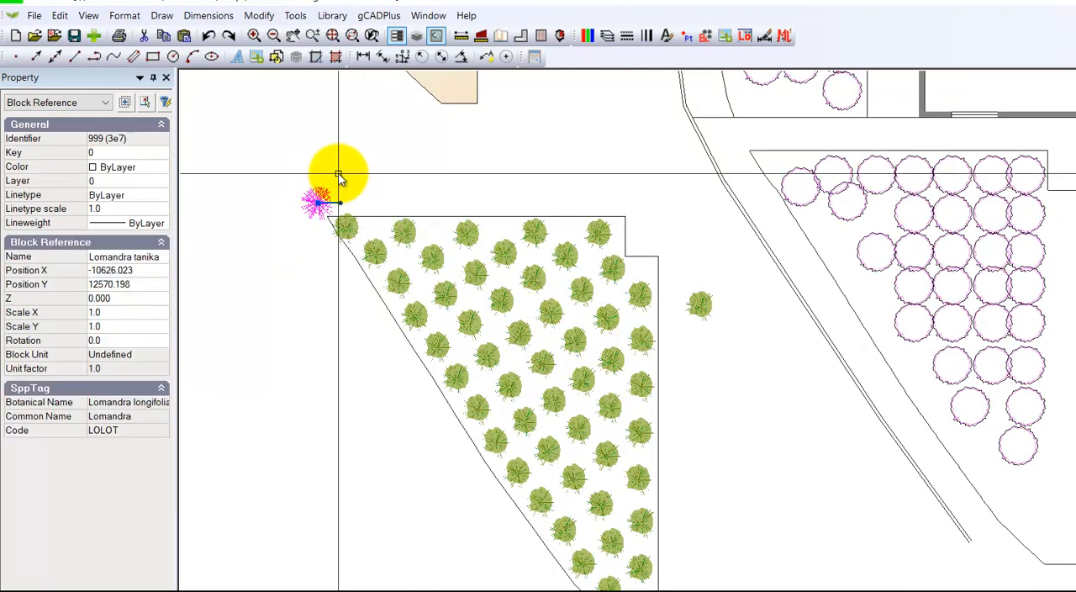
{"action": "key", "text": "Delete"}
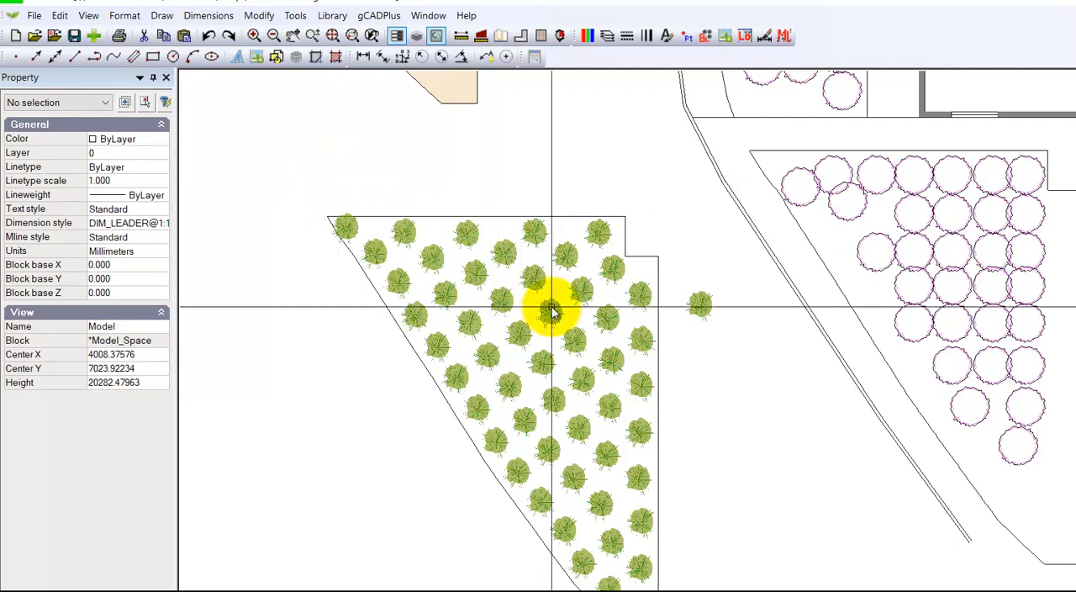
{"action": "left_click_drag", "start_coordinate": [722, 351], "coordinate": [664, 267]}
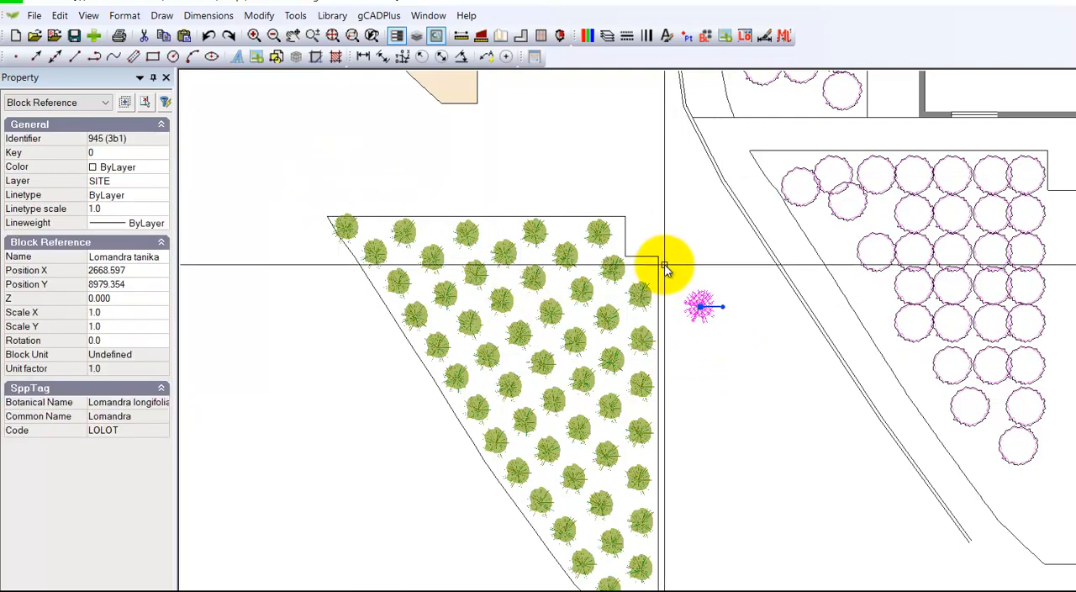
{"action": "key", "text": "Delete"}
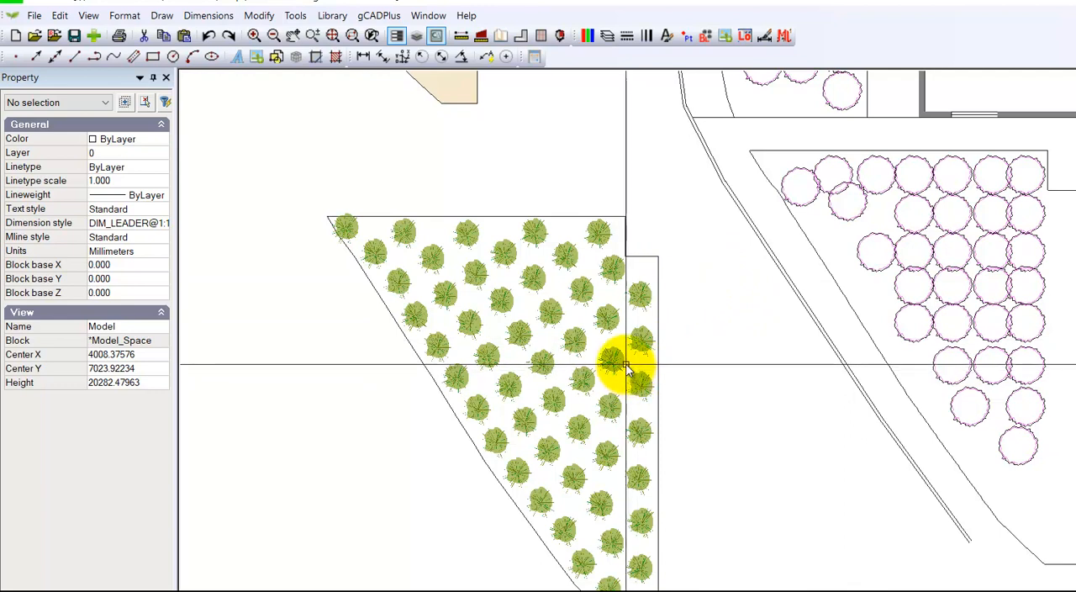
Step: Inspect the block properties and species data of one plant inside the filled bed
{"action": "scroll", "coordinate": [551, 330], "scroll_direction": "up", "scroll_amount": 1}
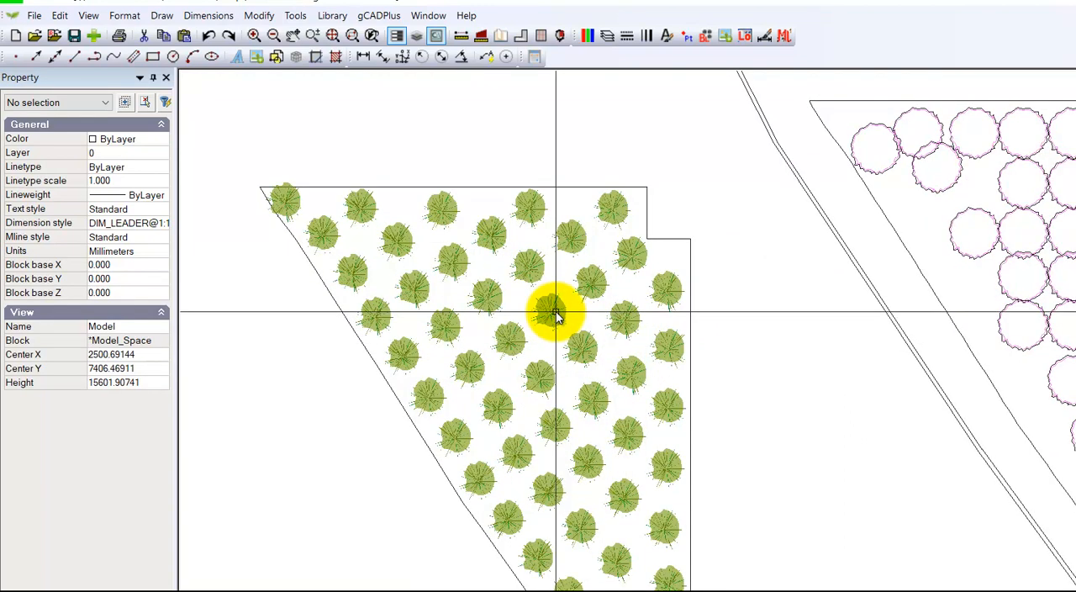
{"action": "scroll", "coordinate": [550, 311], "scroll_direction": "down", "scroll_amount": 2}
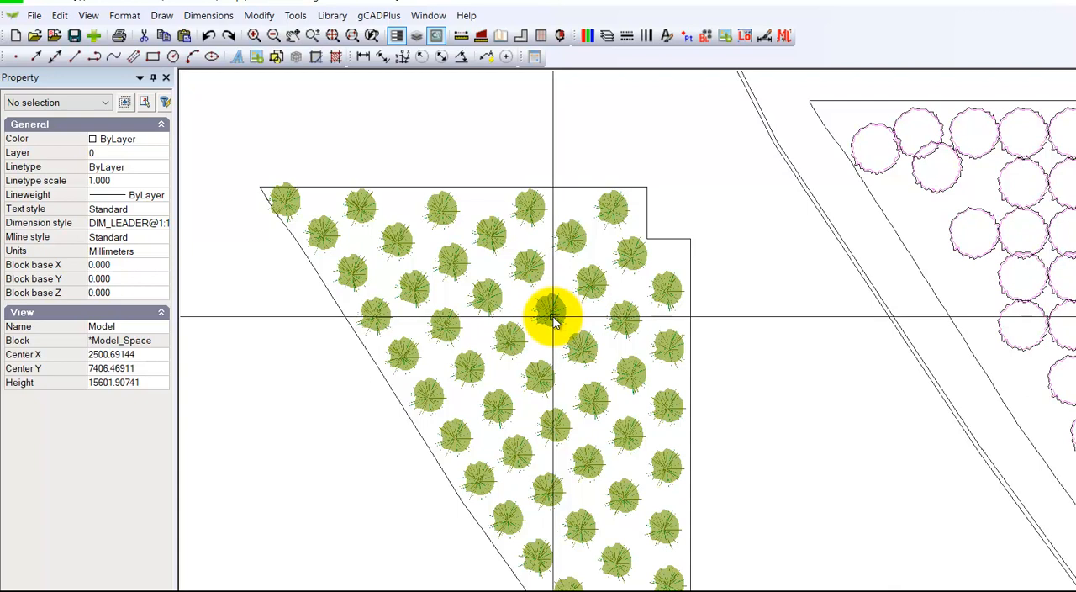
{"action": "scroll", "coordinate": [552, 316], "scroll_direction": "up", "scroll_amount": 1}
{"action": "left_click", "coordinate": [551, 316]}
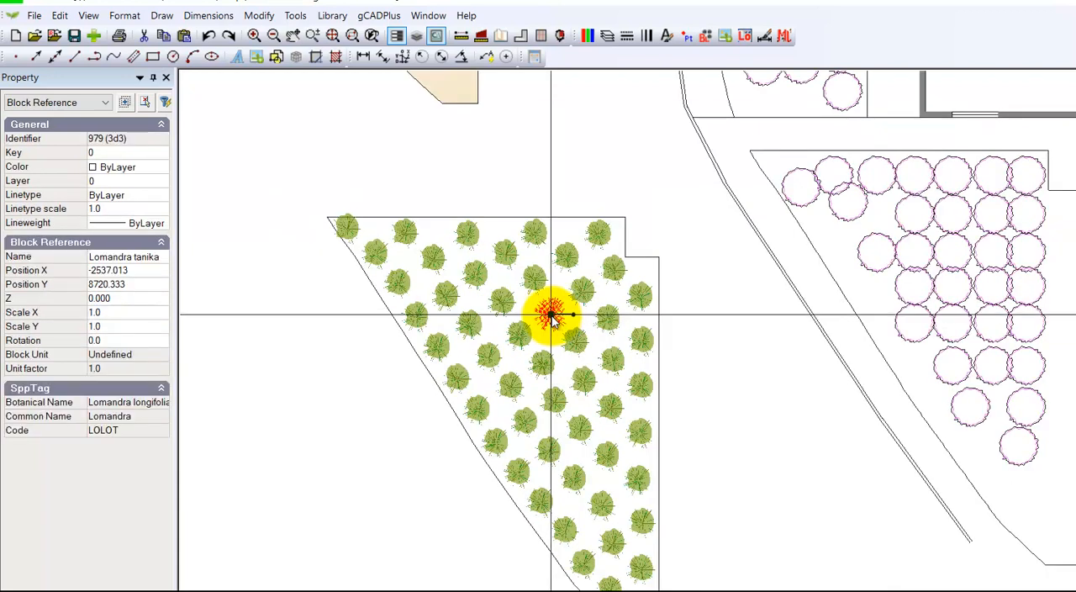
{"action": "key", "text": "Escape"}
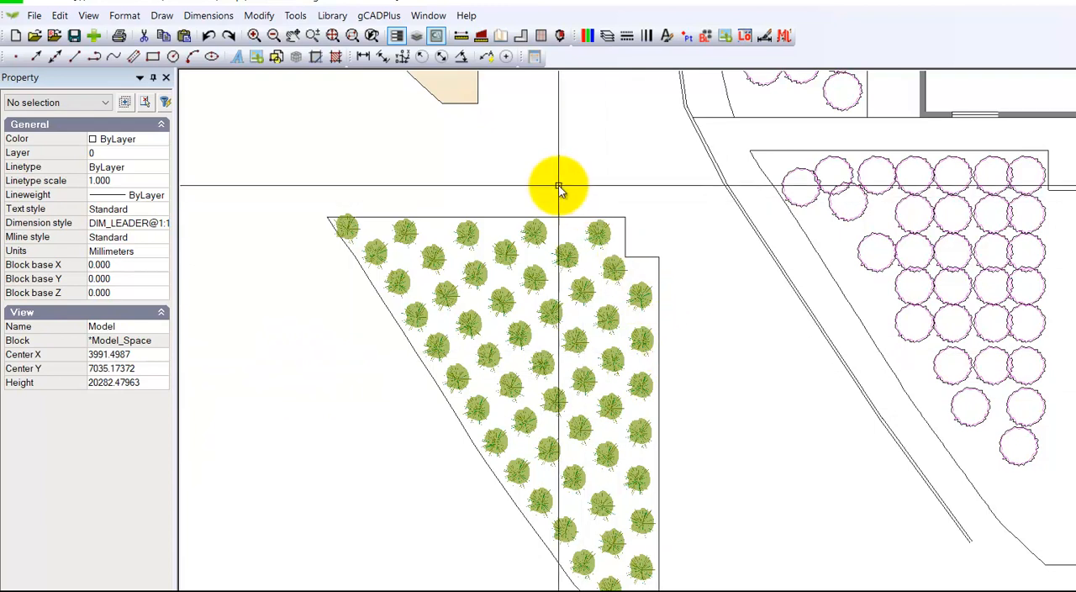
Step: Draw a standard plant schedule in the open space between the two planting beds, accepting the offered text height
{"action": "left_click", "coordinate": [380, 16]}
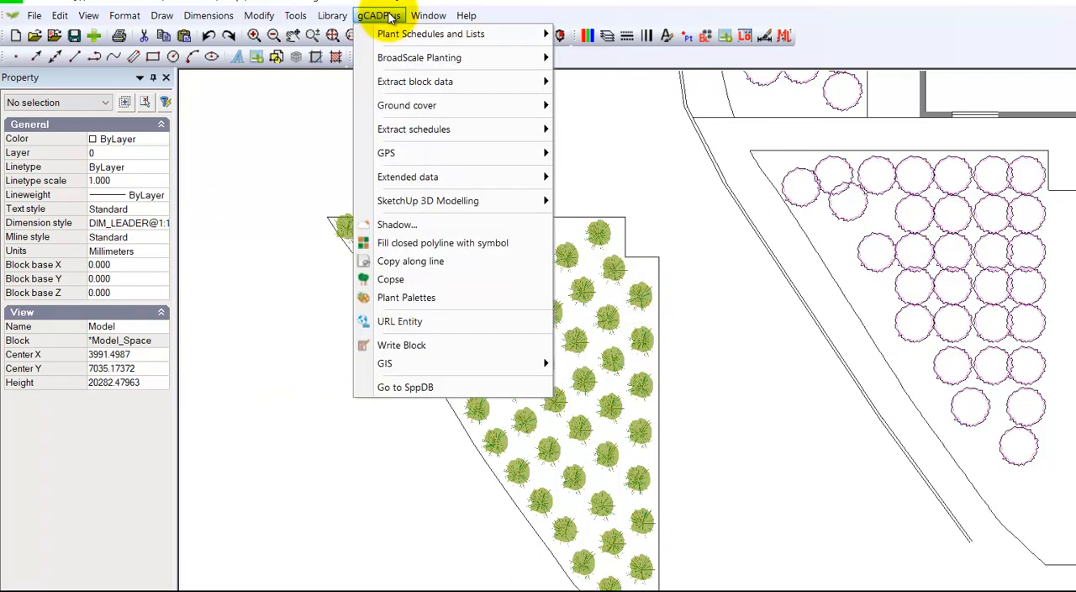
{"action": "mouse_move", "coordinate": [458, 33]}
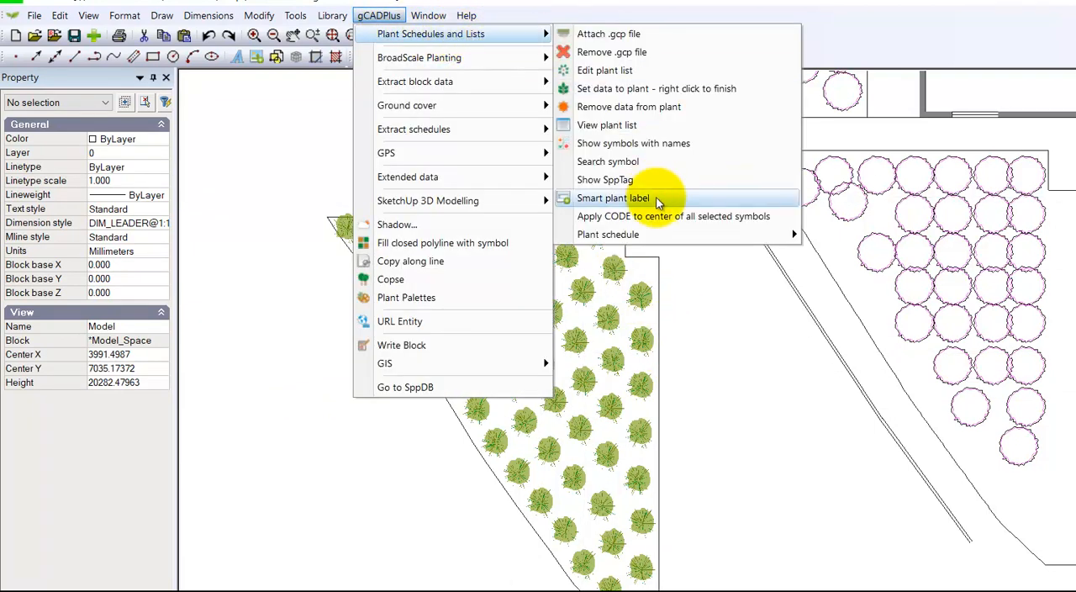
{"action": "mouse_move", "coordinate": [745, 244]}
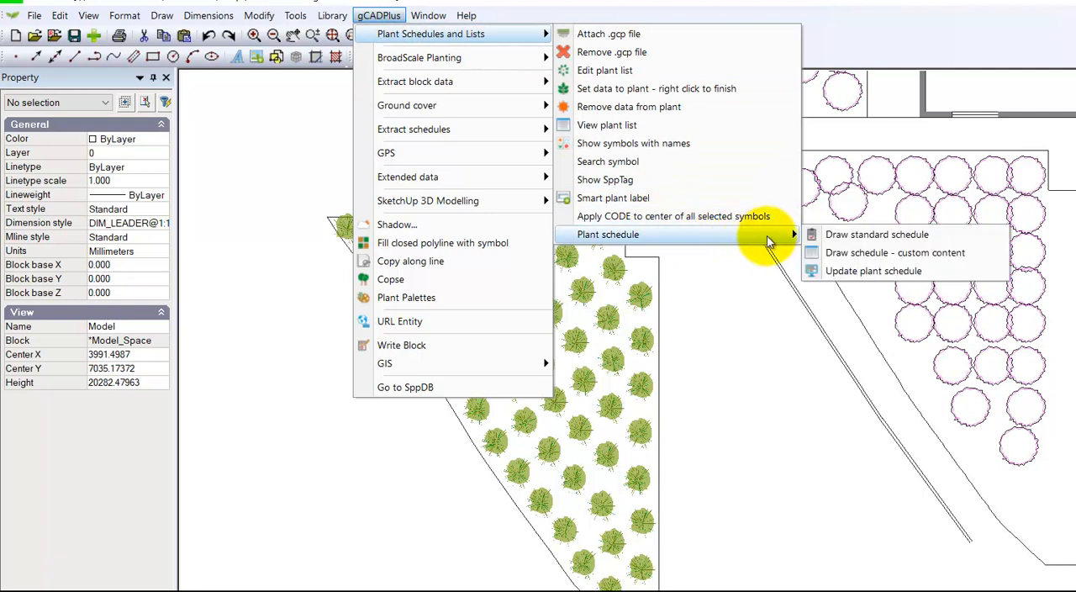
{"action": "left_click", "coordinate": [837, 243]}
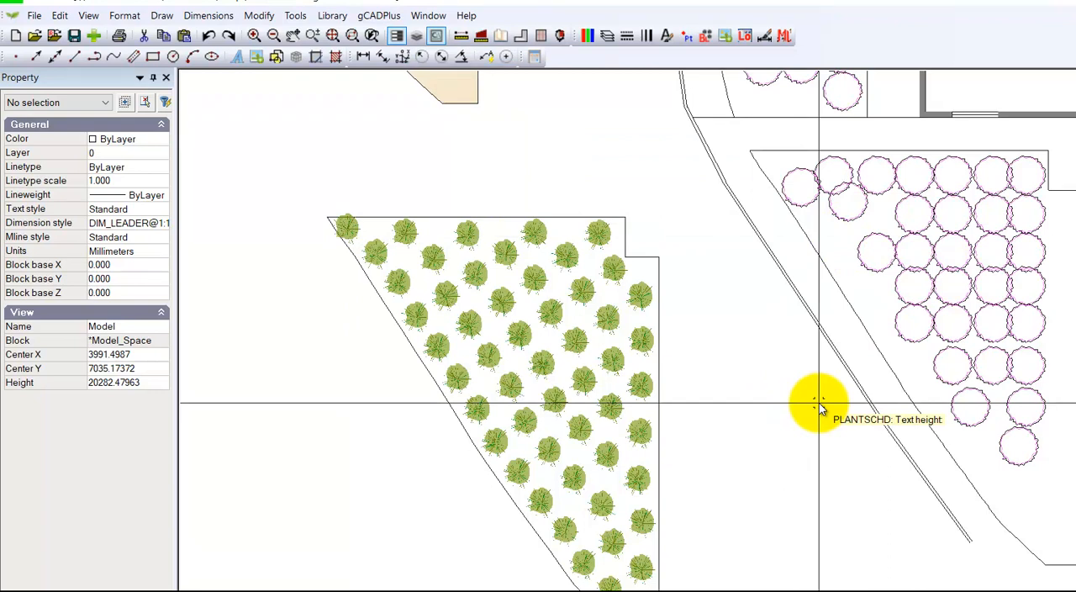
{"action": "key", "text": "Return"}
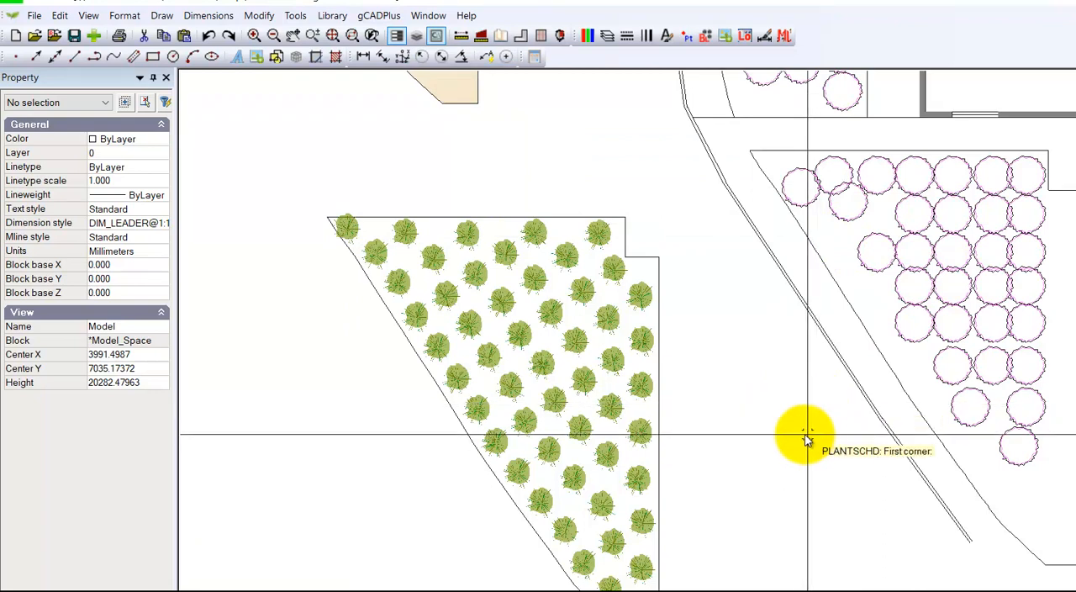
{"action": "left_click", "coordinate": [693, 446]}
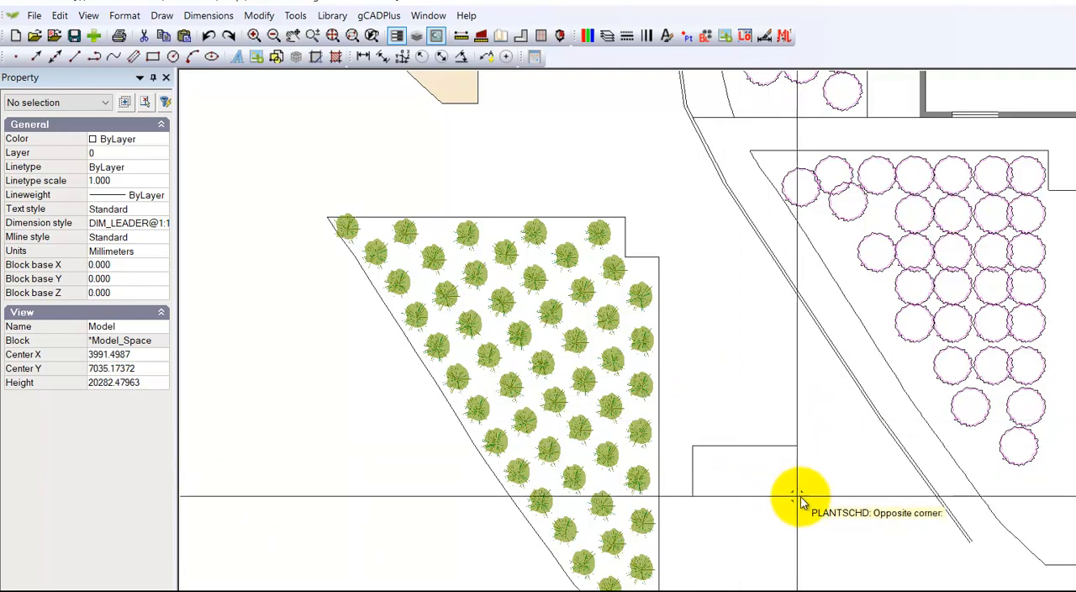
{"action": "left_click", "coordinate": [871, 513]}
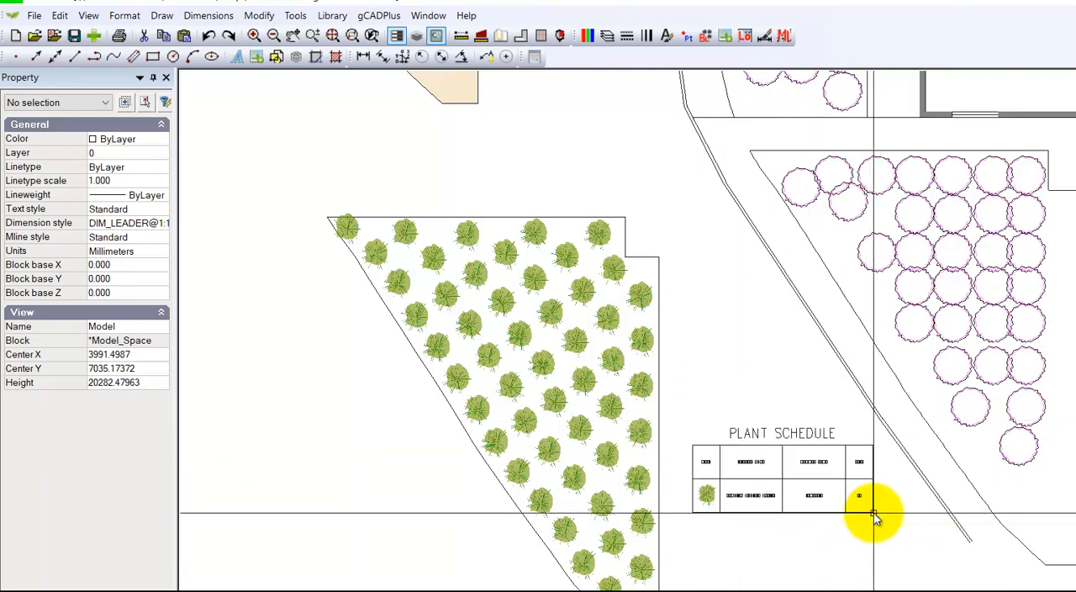
Step: Examine the drawn plant schedule and the sand-coloured bed above it that carries the 66. LOLOT label
{"action": "scroll", "coordinate": [791, 511], "scroll_direction": "up", "scroll_amount": 3}
{"action": "scroll", "coordinate": [779, 511], "scroll_direction": "up", "scroll_amount": 1}
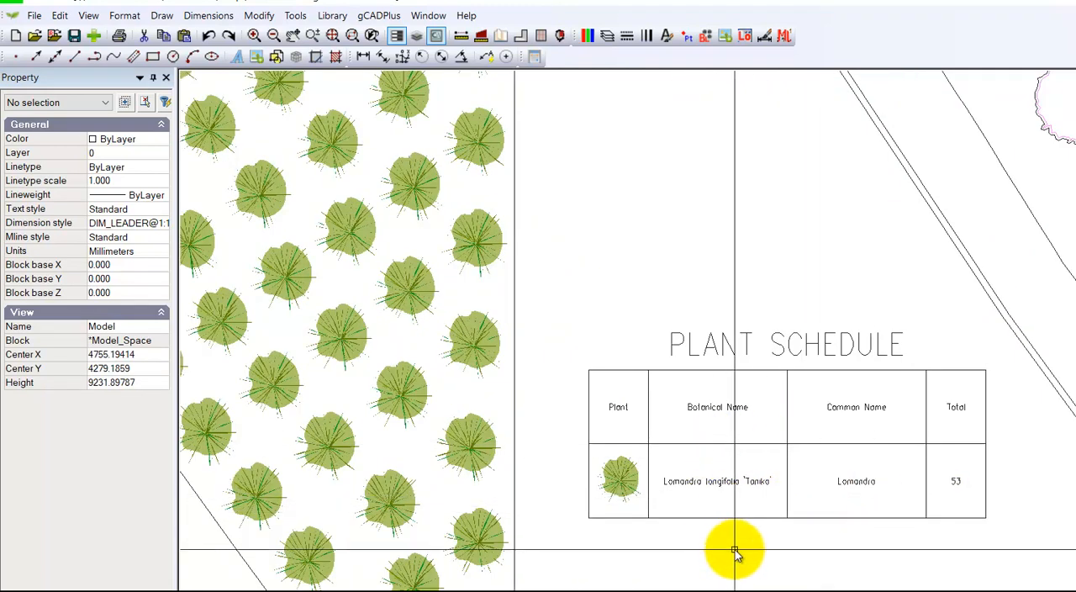
{"action": "scroll", "coordinate": [738, 559], "scroll_direction": "down", "scroll_amount": 2}
{"action": "scroll", "coordinate": [737, 559], "scroll_direction": "down", "scroll_amount": 3}
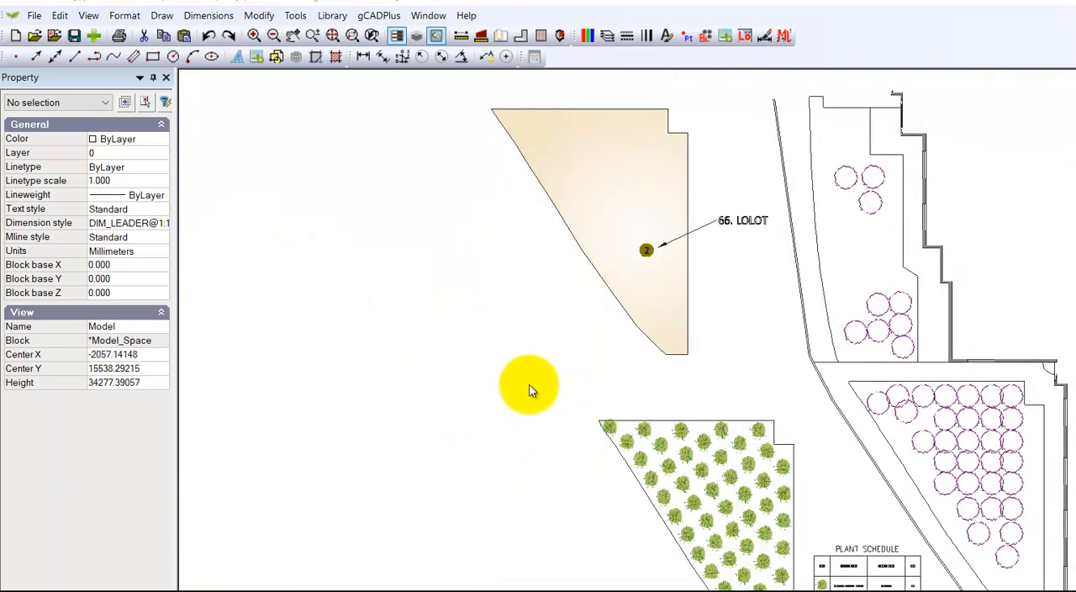
{"action": "middle_click_drag", "start_coordinate": [519, 332], "coordinate": [533, 384]}
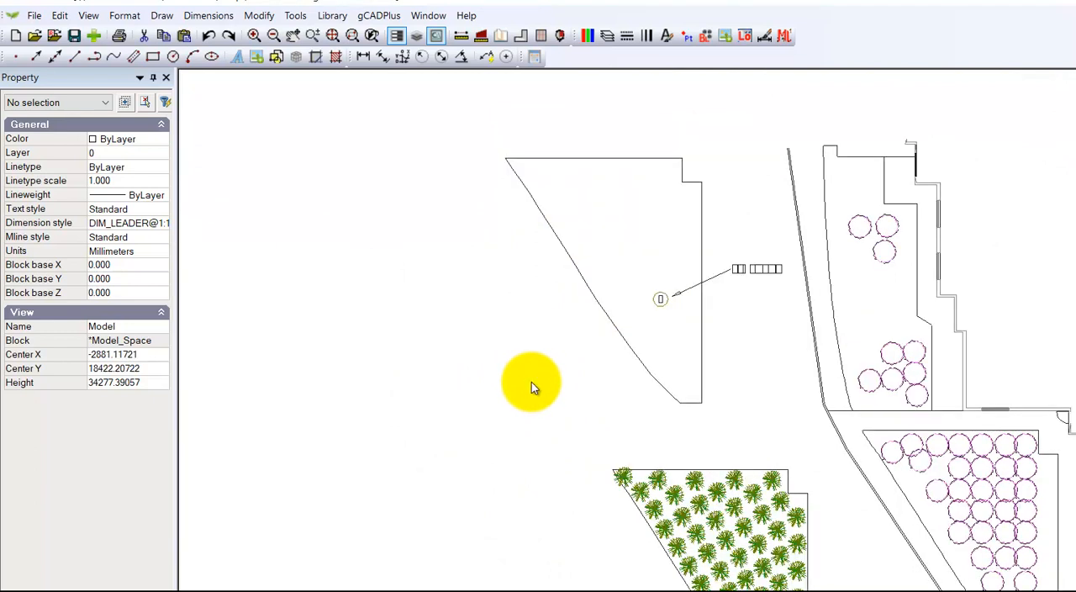
{"action": "scroll", "coordinate": [609, 317], "scroll_direction": "up", "scroll_amount": 2}
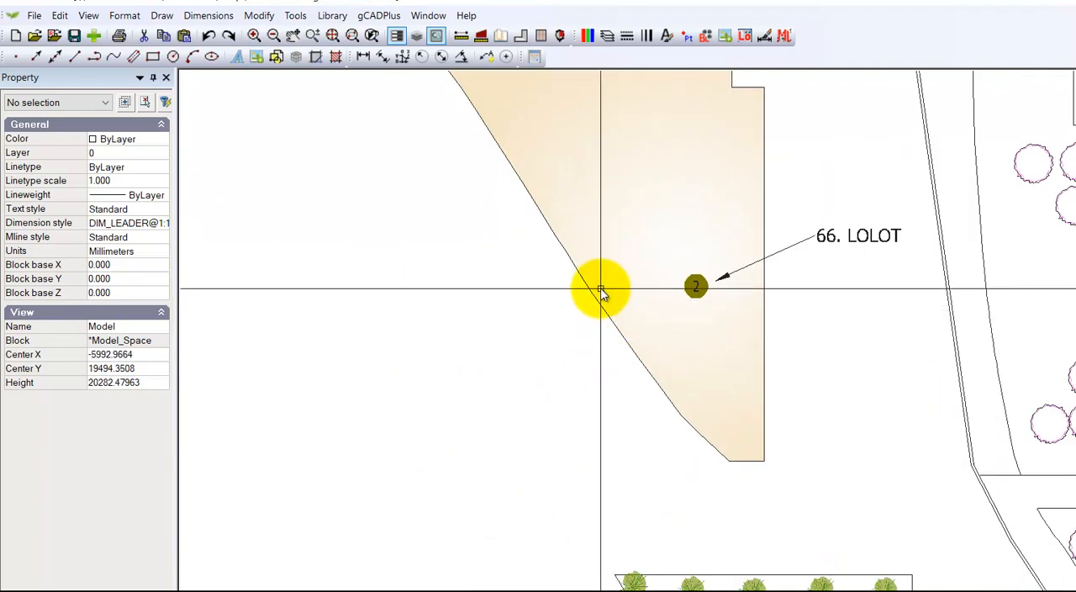
{"action": "left_click", "coordinate": [590, 293]}
{"action": "key", "text": "Escape"}
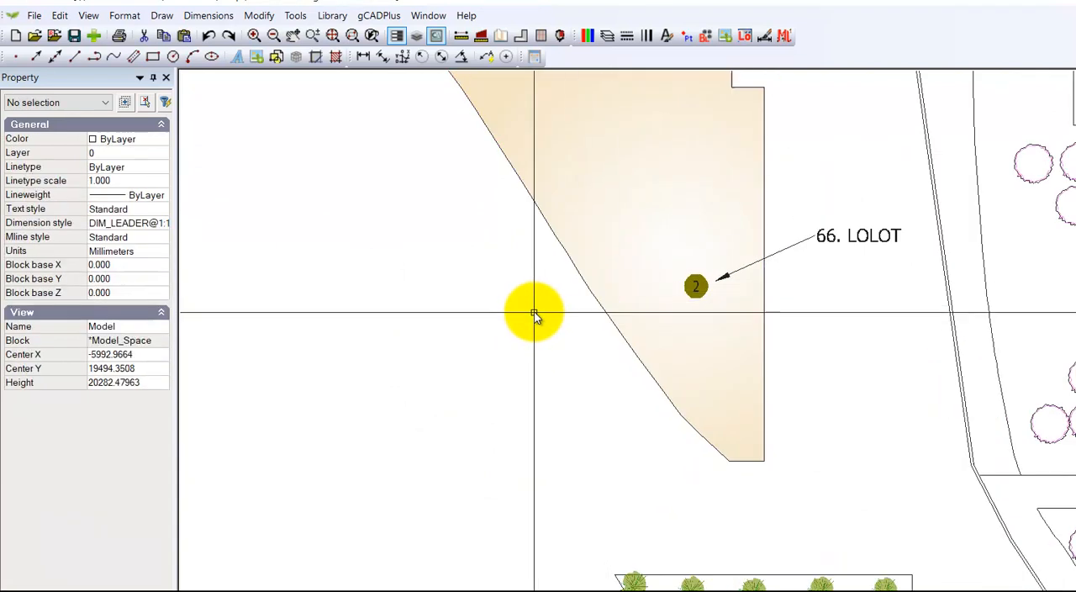
Step: Make a ground cover from the sand-coloured bed's closed boundary, finding "tanika" and choosing Lomandra longifolia 'Tanika' as its plant
{"action": "left_click", "coordinate": [370, 16]}
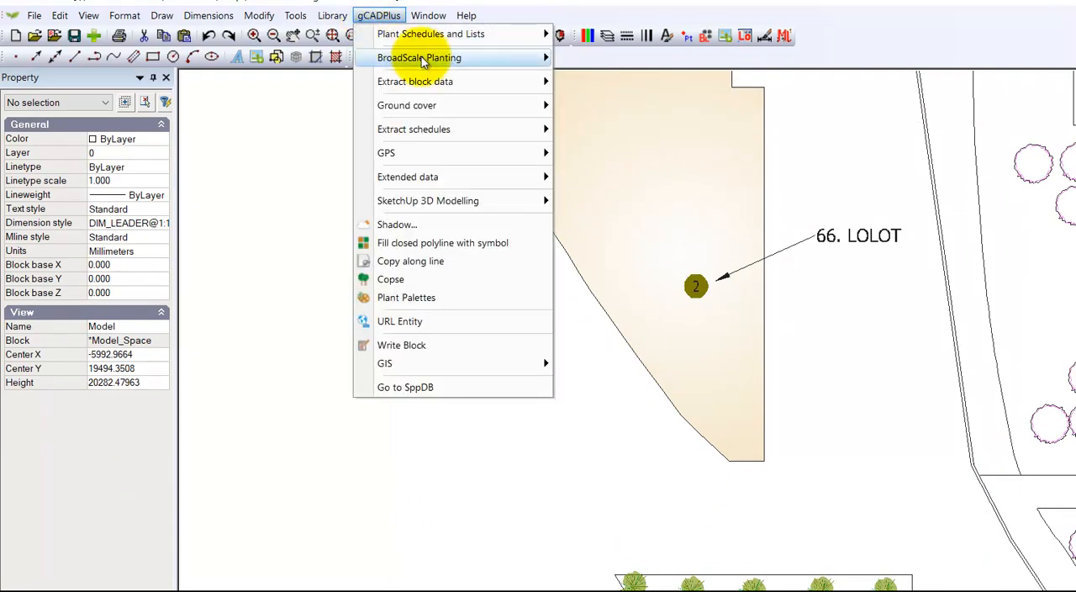
{"action": "mouse_move", "coordinate": [426, 64]}
{"action": "mouse_move", "coordinate": [429, 107]}
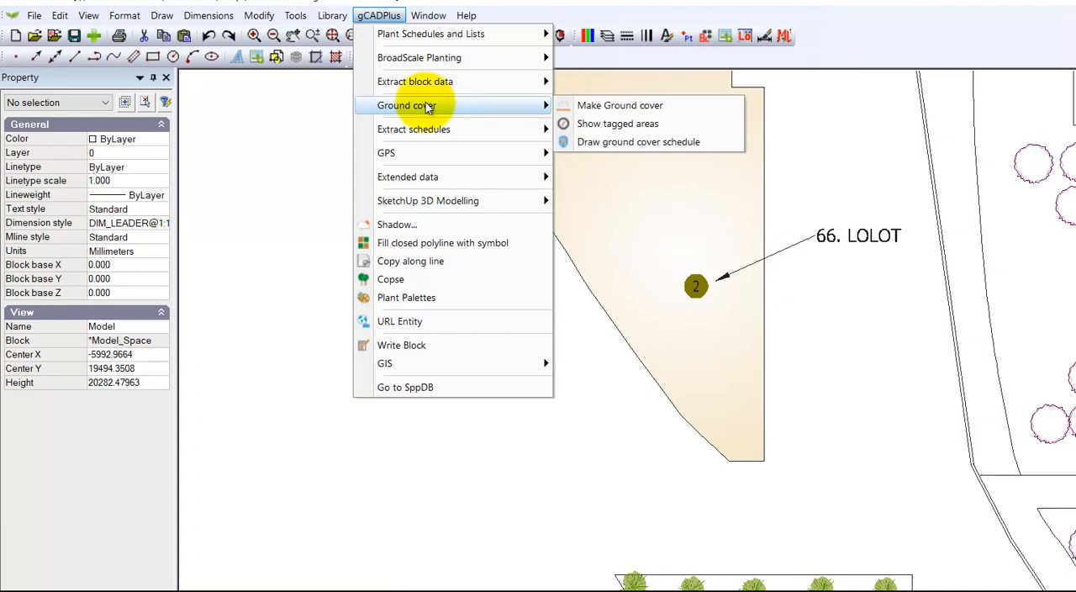
{"action": "left_click", "coordinate": [608, 106]}
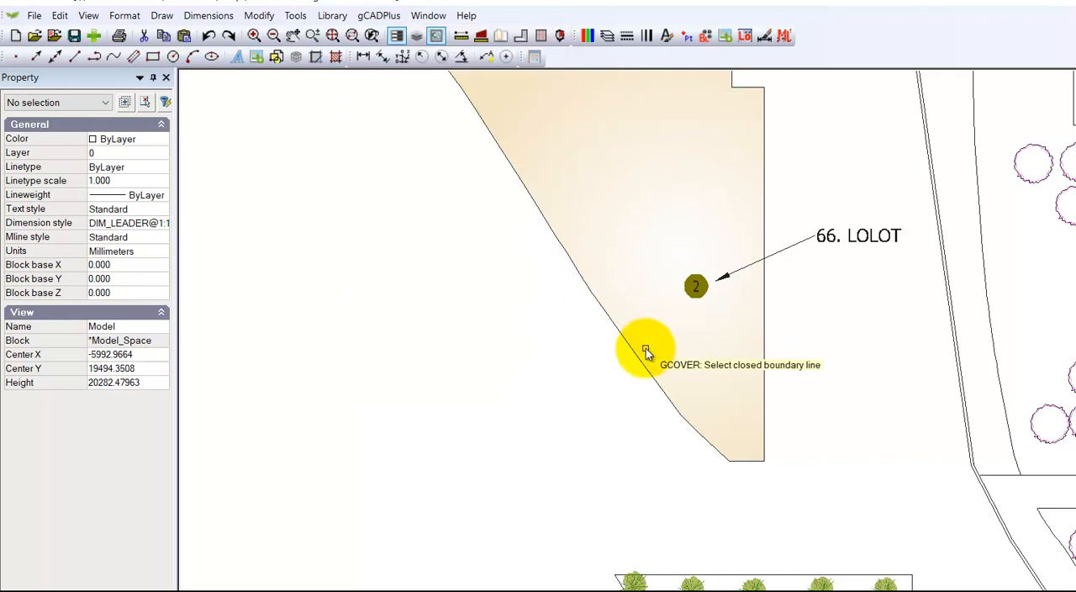
{"action": "left_click", "coordinate": [760, 383]}
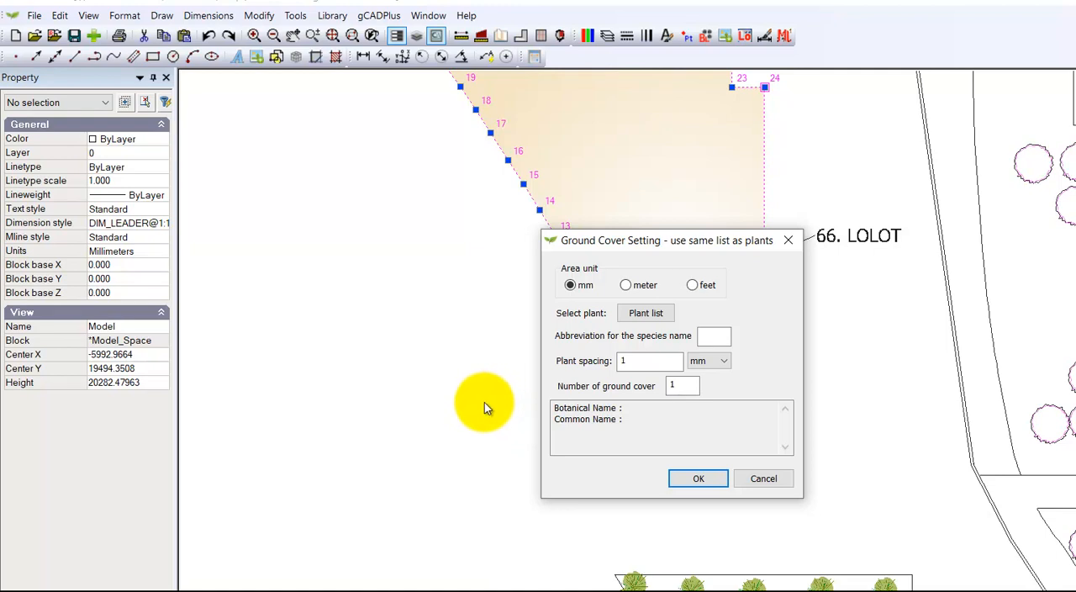
{"action": "left_click", "coordinate": [643, 316]}
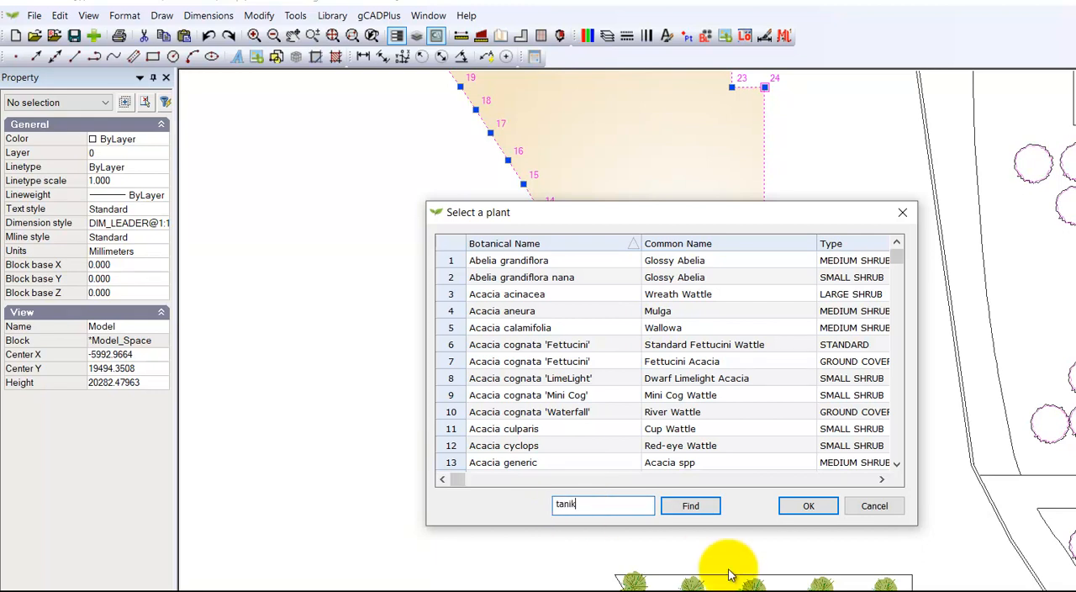
{"action": "key", "text": "Return"}
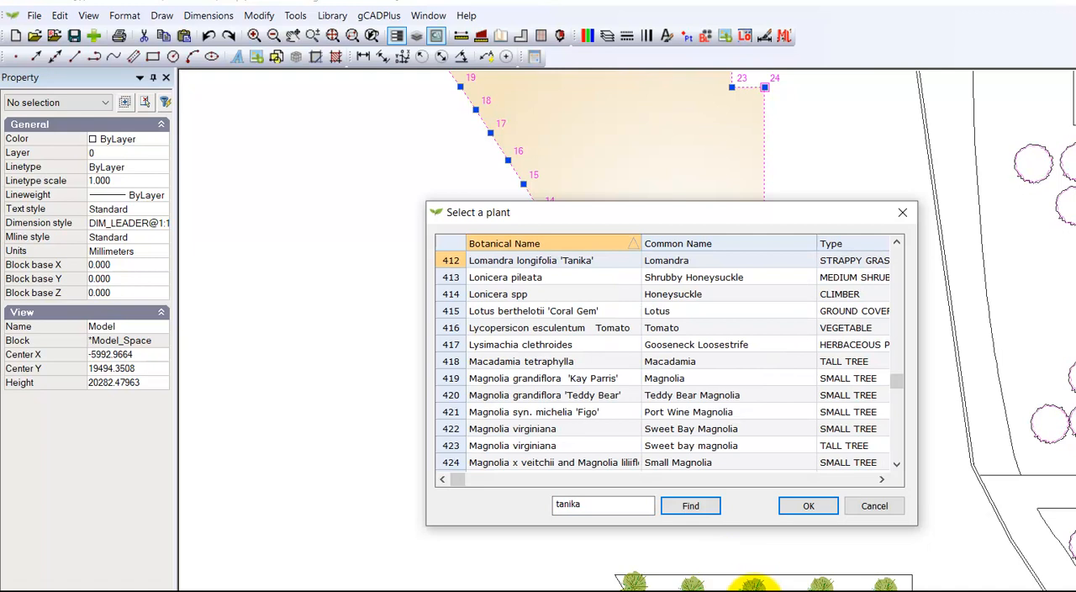
{"action": "left_click", "coordinate": [452, 262]}
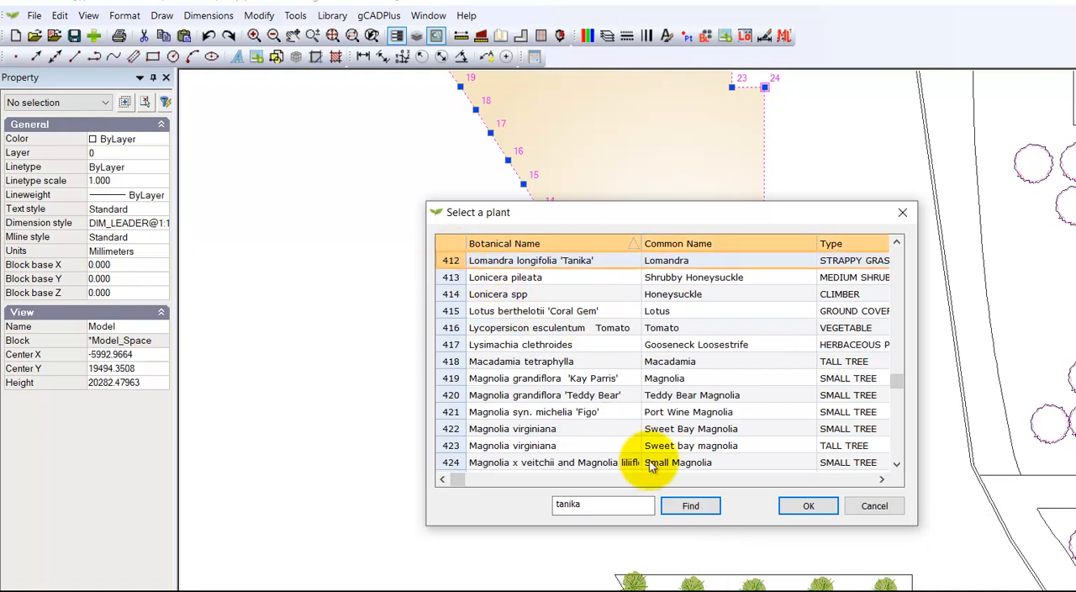
{"action": "left_click", "coordinate": [808, 509]}
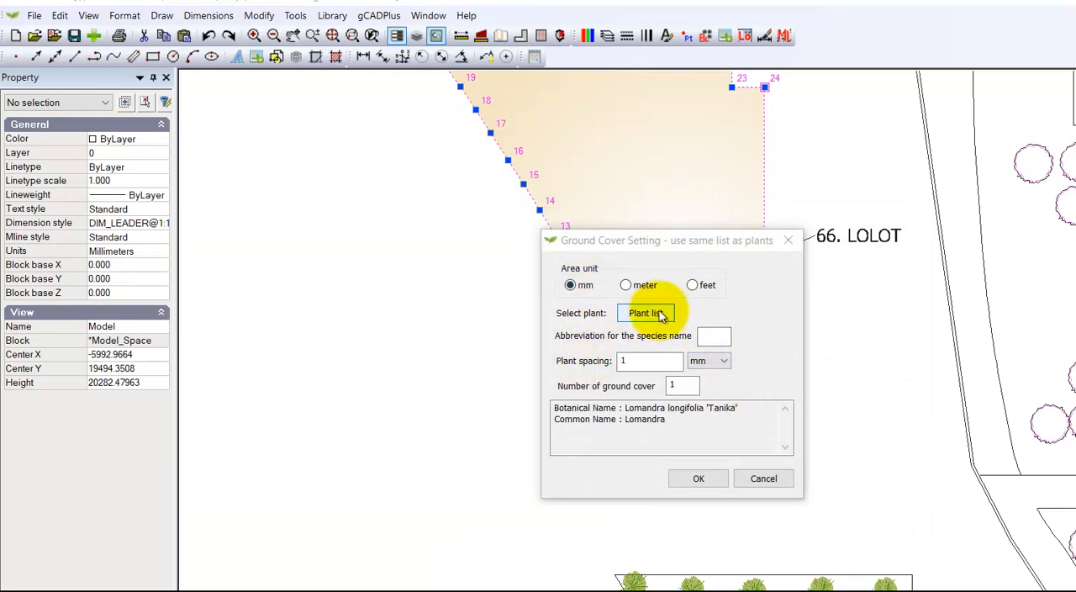
Step: Set the species abbreviation to LOLOT and the plant spacing to 1250 mm, and accept the ground cover settings
{"action": "left_click", "coordinate": [711, 336]}
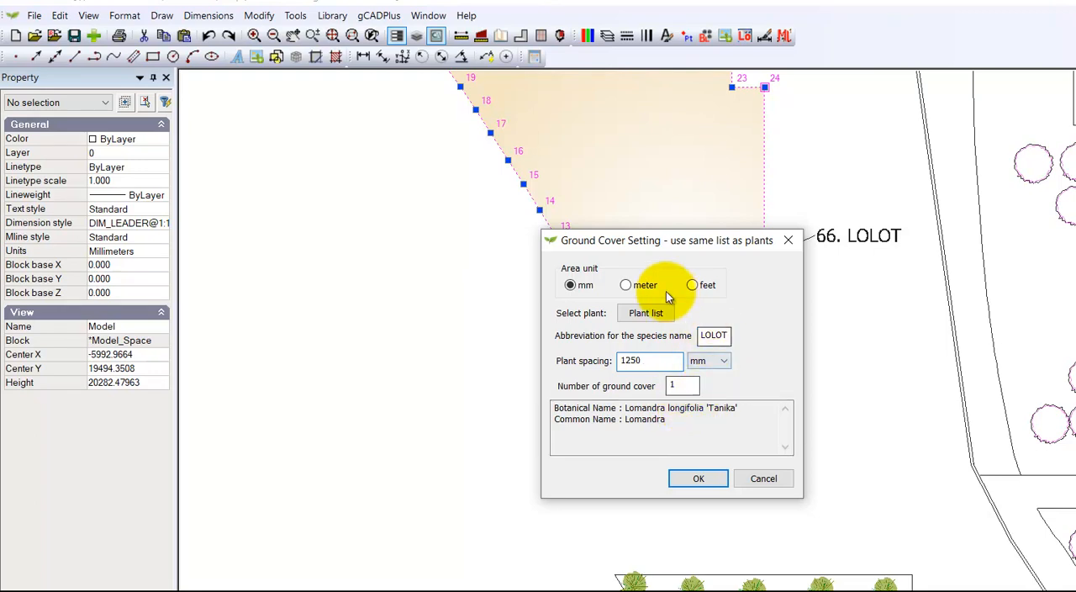
{"action": "left_click_drag", "start_coordinate": [623, 248], "coordinate": [407, 271]}
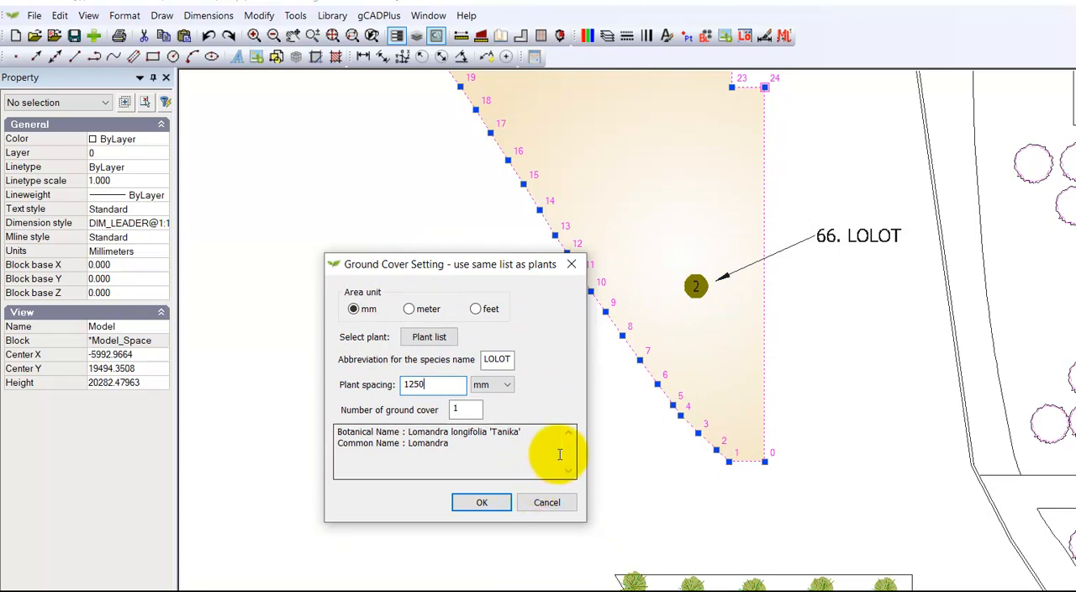
{"action": "left_click", "coordinate": [488, 505]}
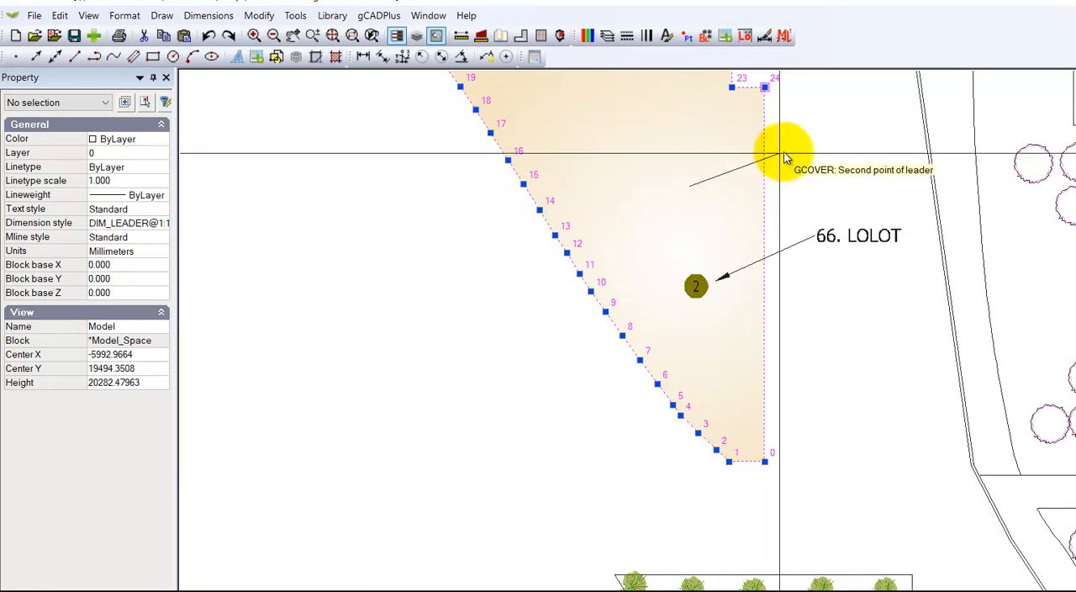
Step: Place the ground cover's leader label outside the bed above the 66. LOLOT label, and size its number block inside the bed
{"action": "middle_click_drag", "start_coordinate": [797, 128], "coordinate": [678, 247]}
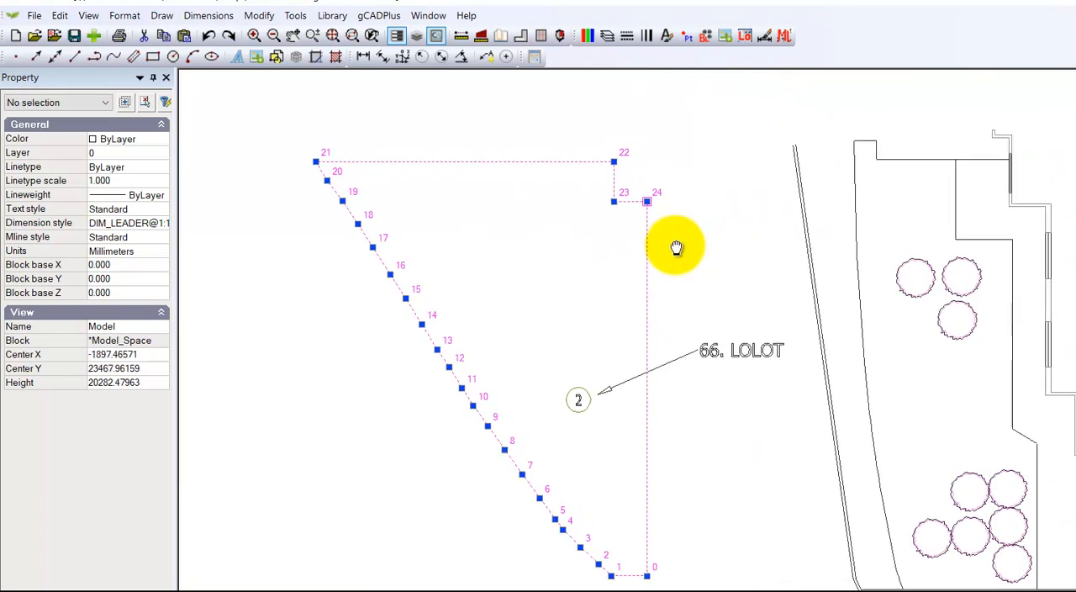
{"action": "scroll", "coordinate": [702, 250], "scroll_direction": "up", "scroll_amount": 3}
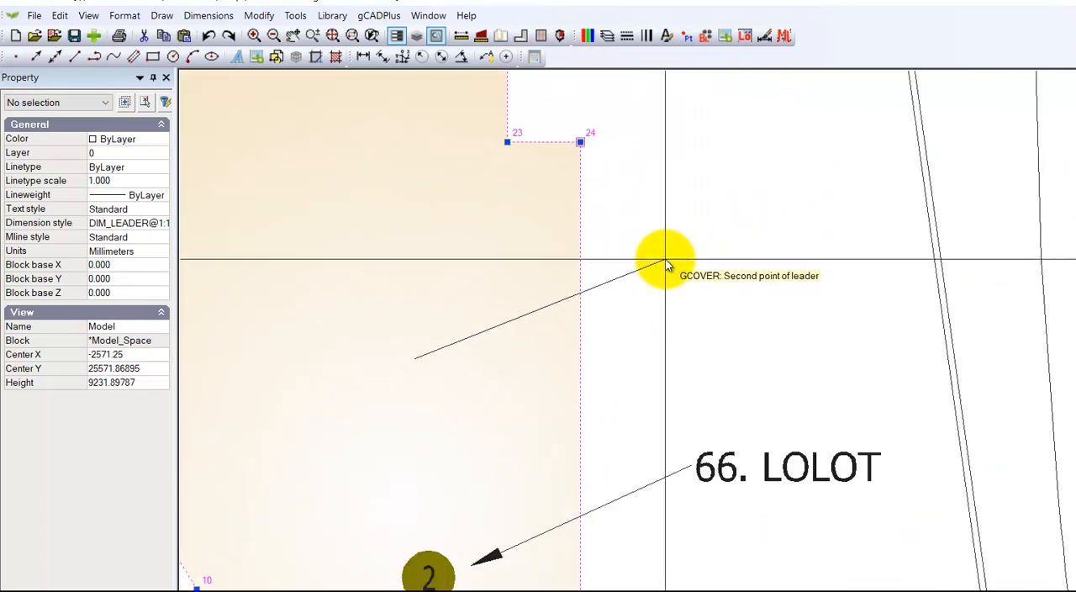
{"action": "left_click", "coordinate": [671, 265]}
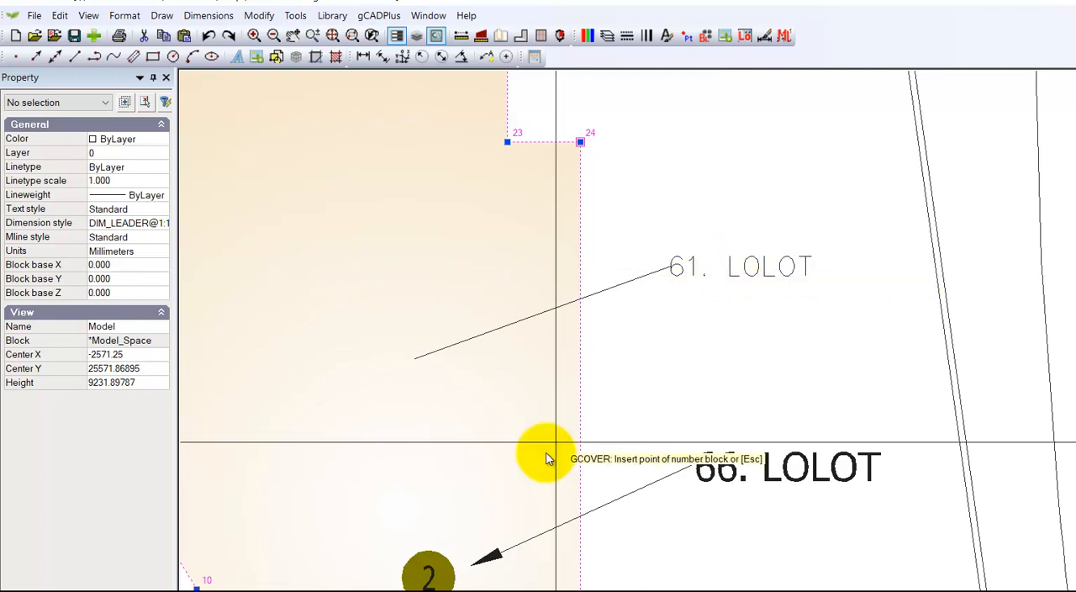
{"action": "left_click", "coordinate": [358, 378]}
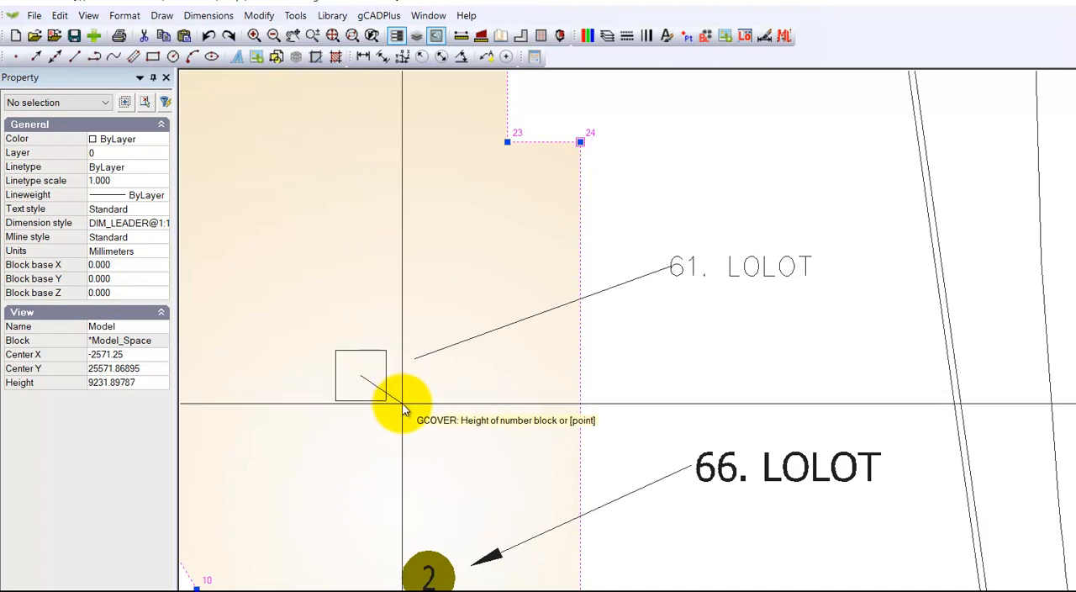
{"action": "left_click", "coordinate": [404, 407]}
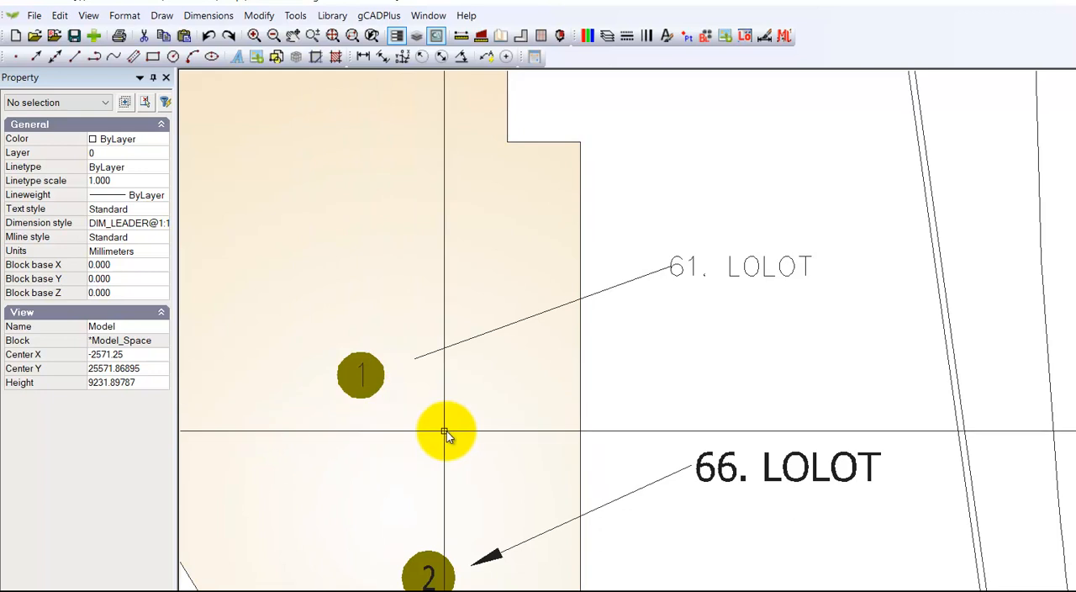
Step: Compare the style properties of the new ground cover leader with those of the existing 66. LOLOT leader
{"action": "scroll", "coordinate": [507, 415], "scroll_direction": "down", "scroll_amount": 1}
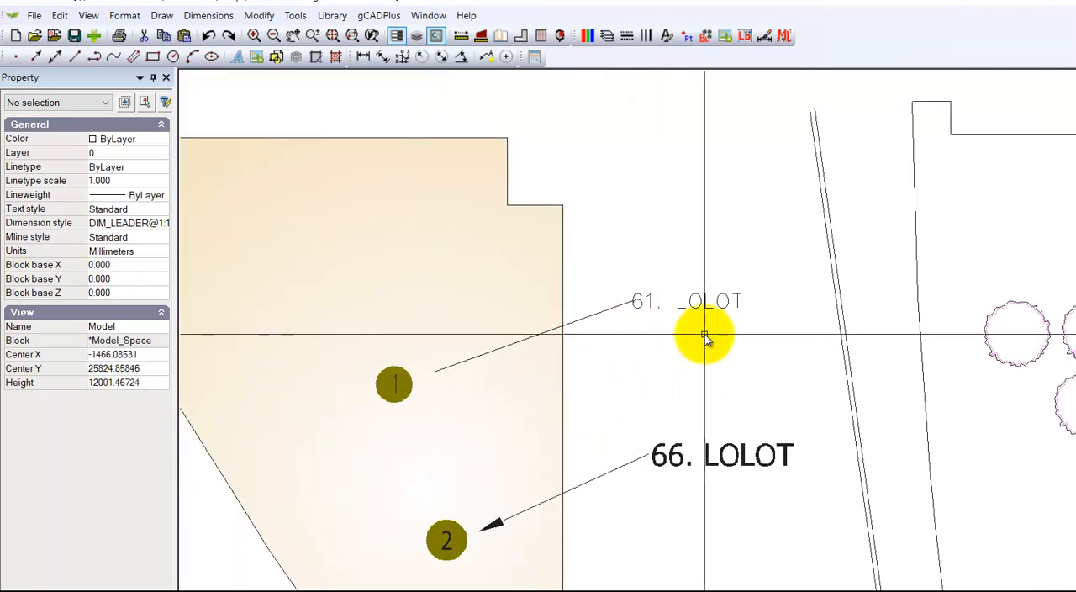
{"action": "scroll", "coordinate": [612, 396], "scroll_direction": "down", "scroll_amount": 1}
{"action": "middle_click_drag", "start_coordinate": [612, 395], "coordinate": [610, 331]}
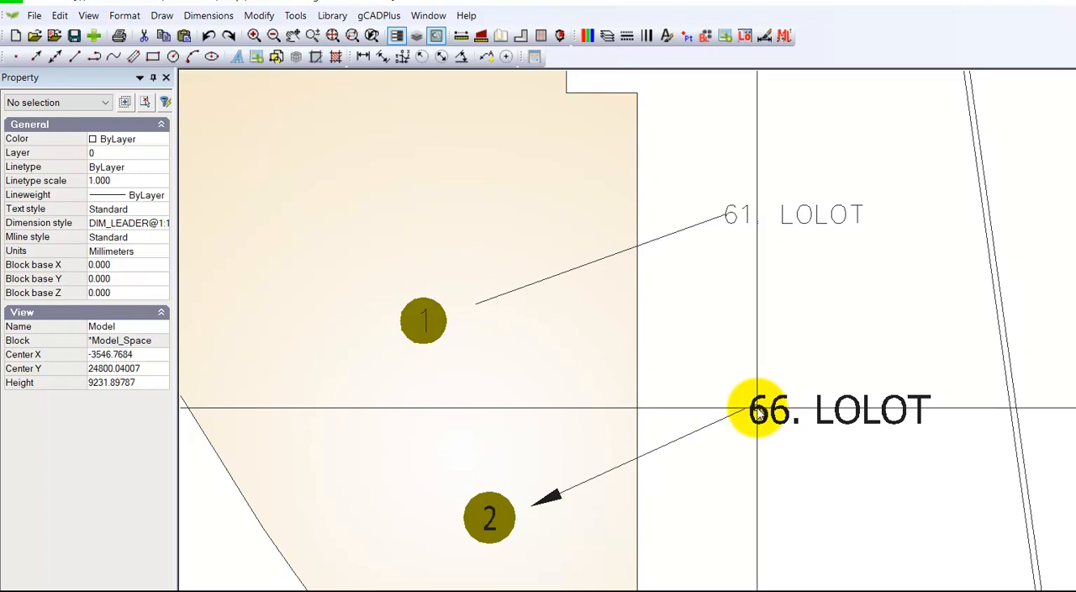
{"action": "left_click", "coordinate": [738, 222]}
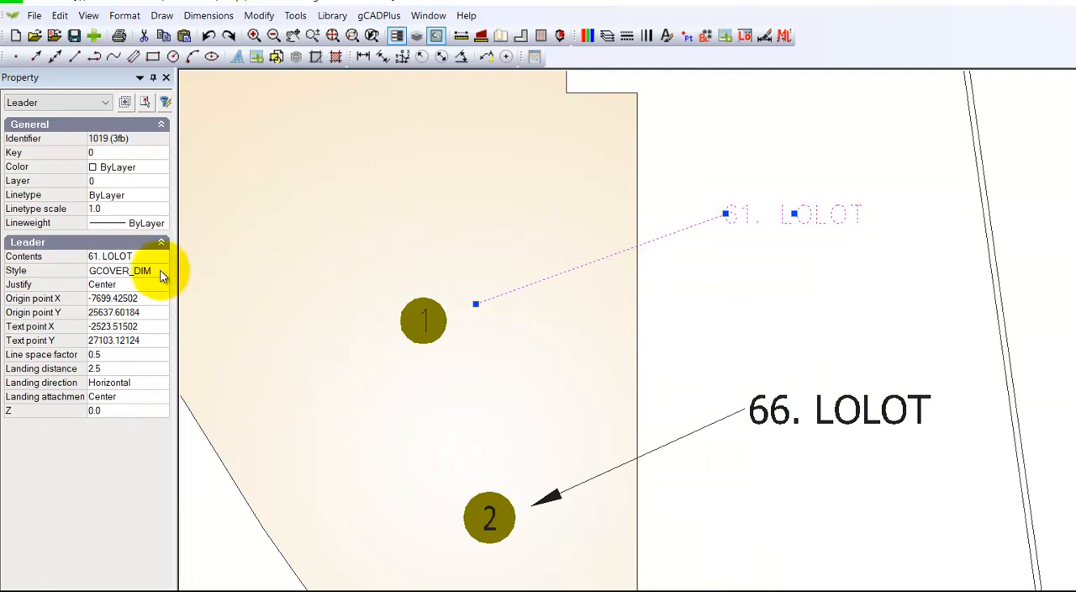
{"action": "key", "text": "Escape"}
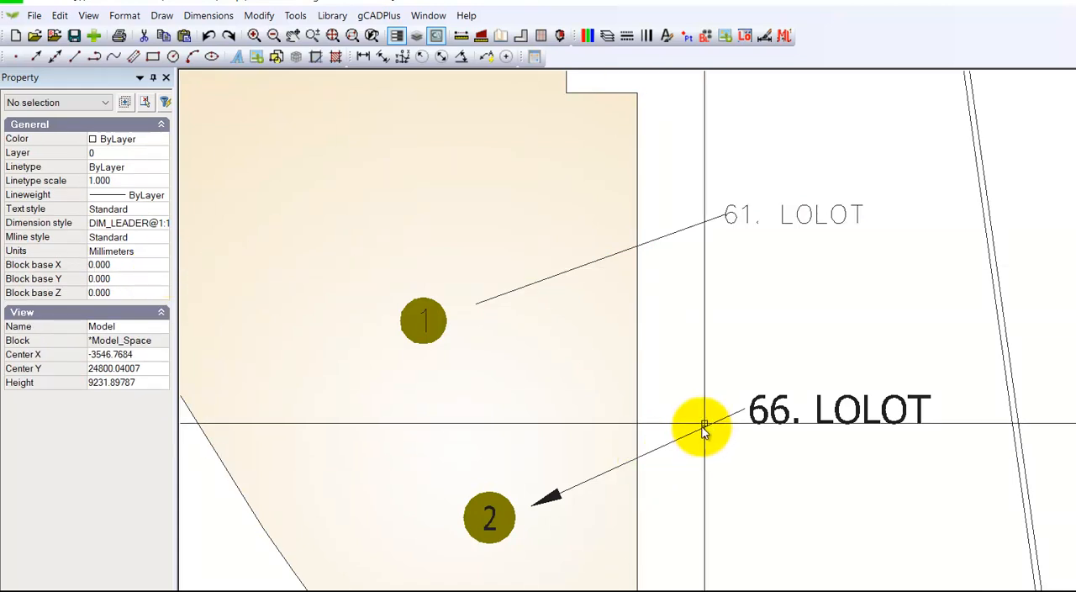
{"action": "left_click", "coordinate": [773, 421]}
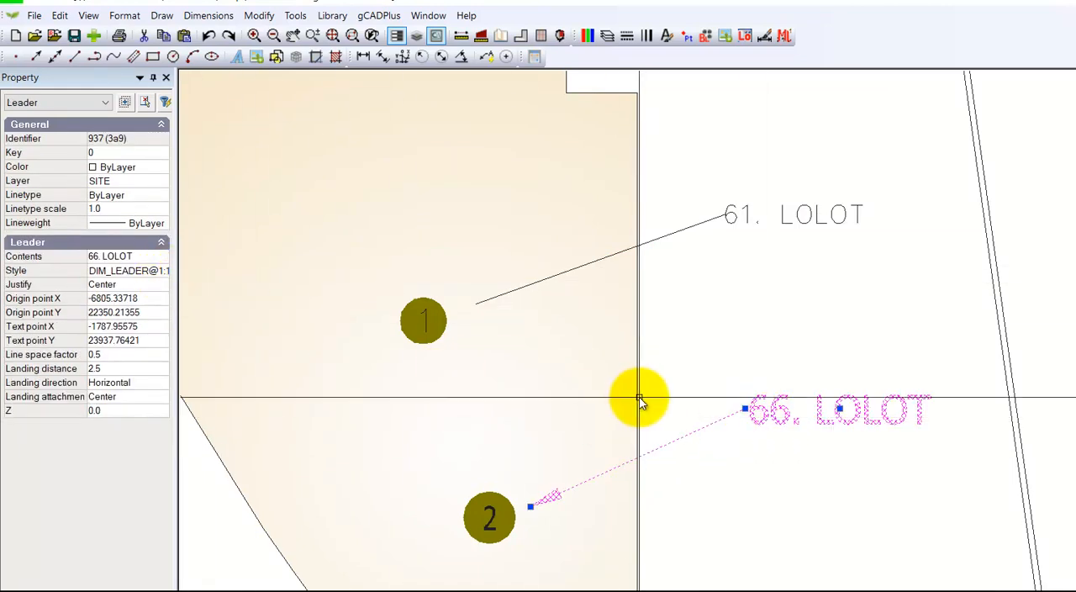
{"action": "key", "text": "Escape"}
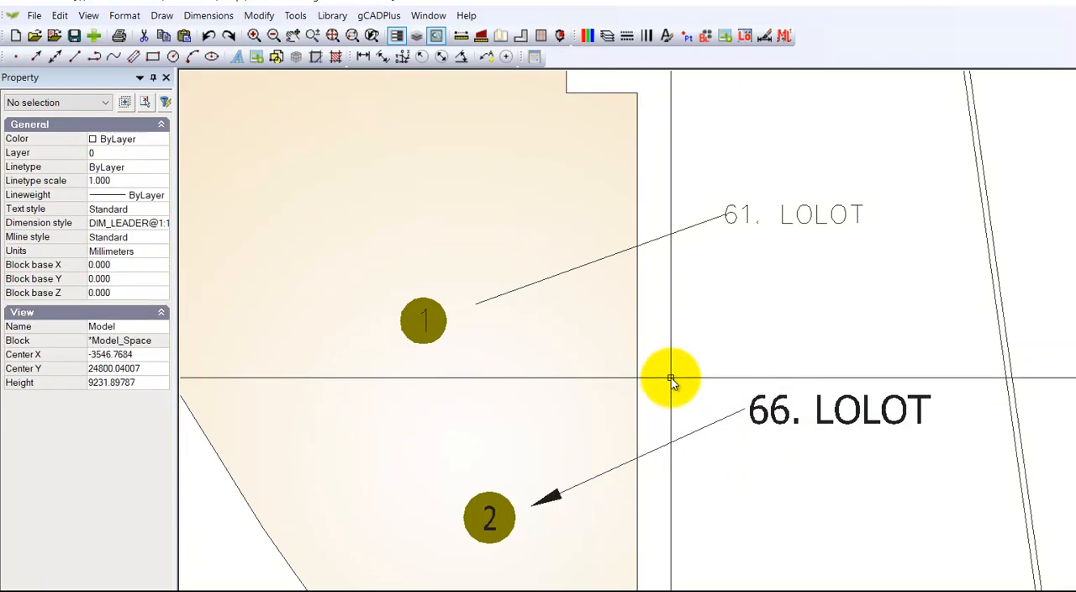
Step: Change the new ground cover leader's style to the DIM_LEADER style used by the 66. LOLOT leader
{"action": "left_click", "coordinate": [738, 222]}
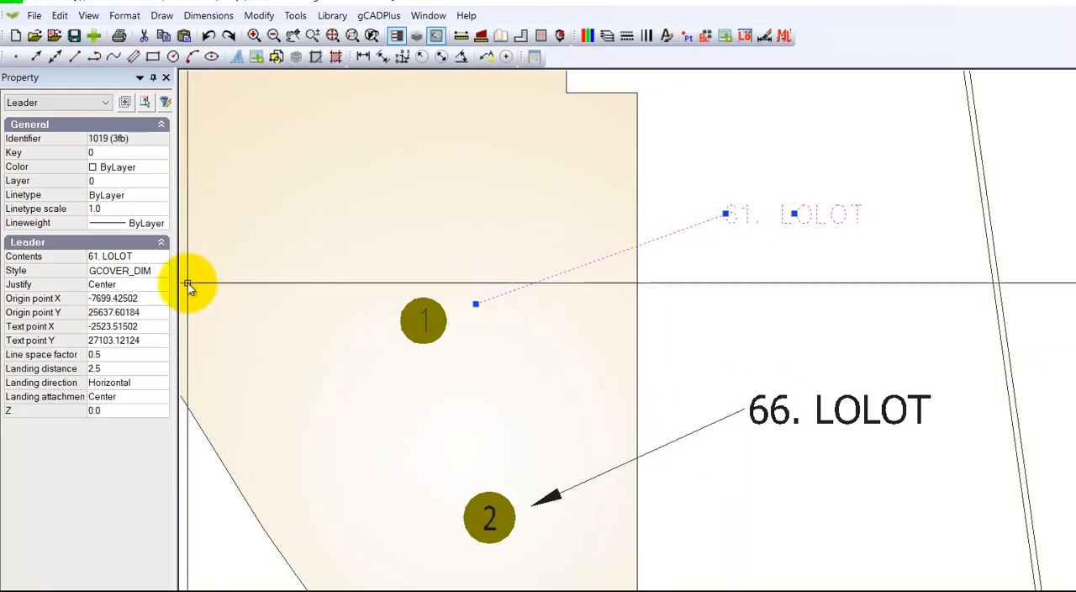
{"action": "left_click", "coordinate": [166, 272]}
{"action": "left_click", "coordinate": [162, 271]}
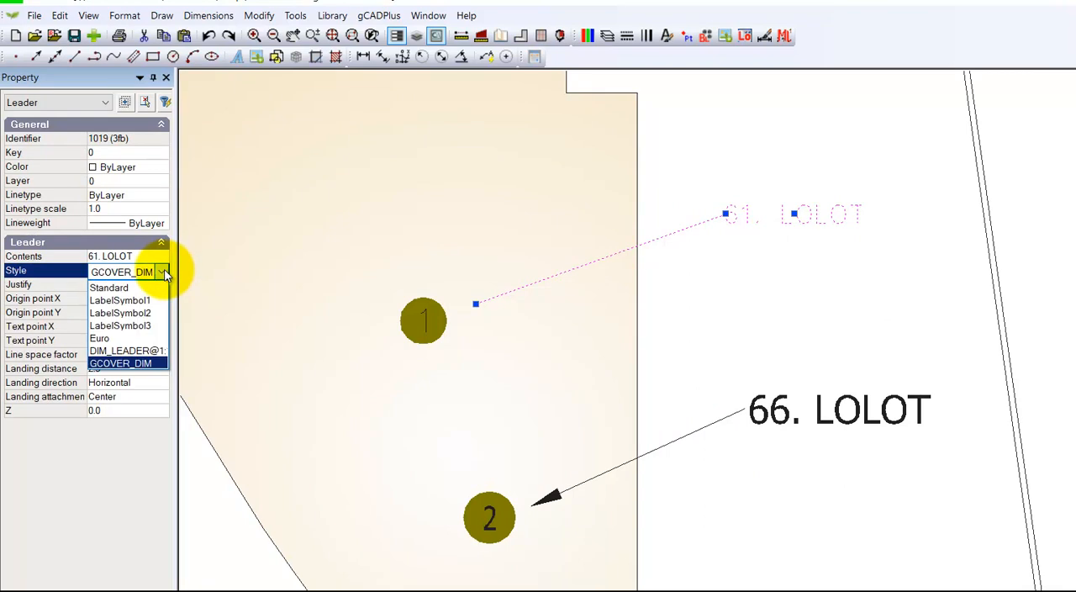
{"action": "left_click", "coordinate": [156, 350]}
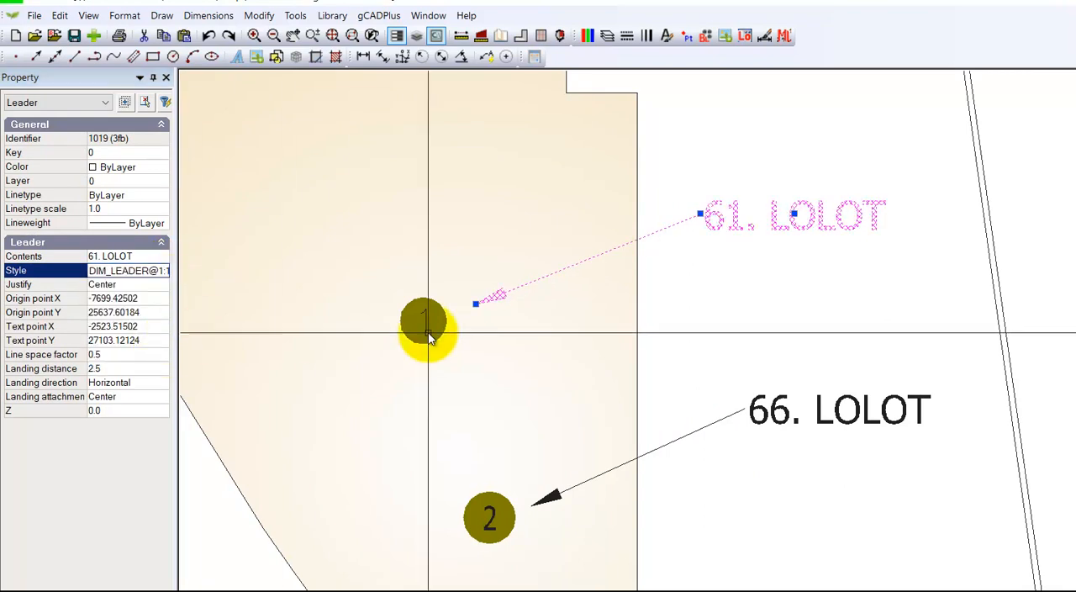
{"action": "key", "text": "Escape"}
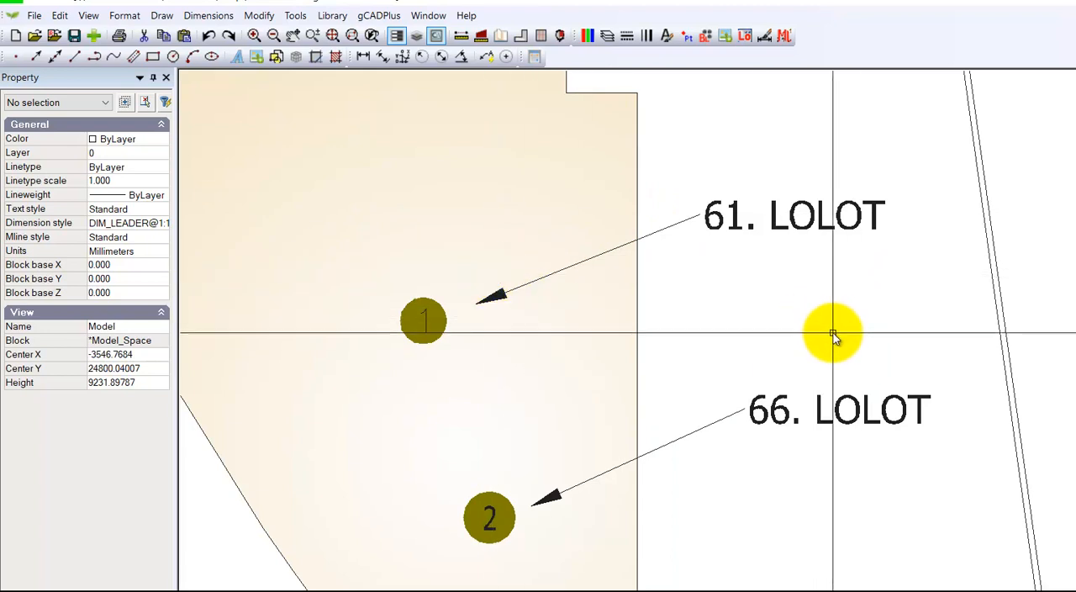
Step: Inspect the sand-coloured bed polyline's fill, area and gradient properties
{"action": "scroll", "coordinate": [794, 319], "scroll_direction": "down", "scroll_amount": 1}
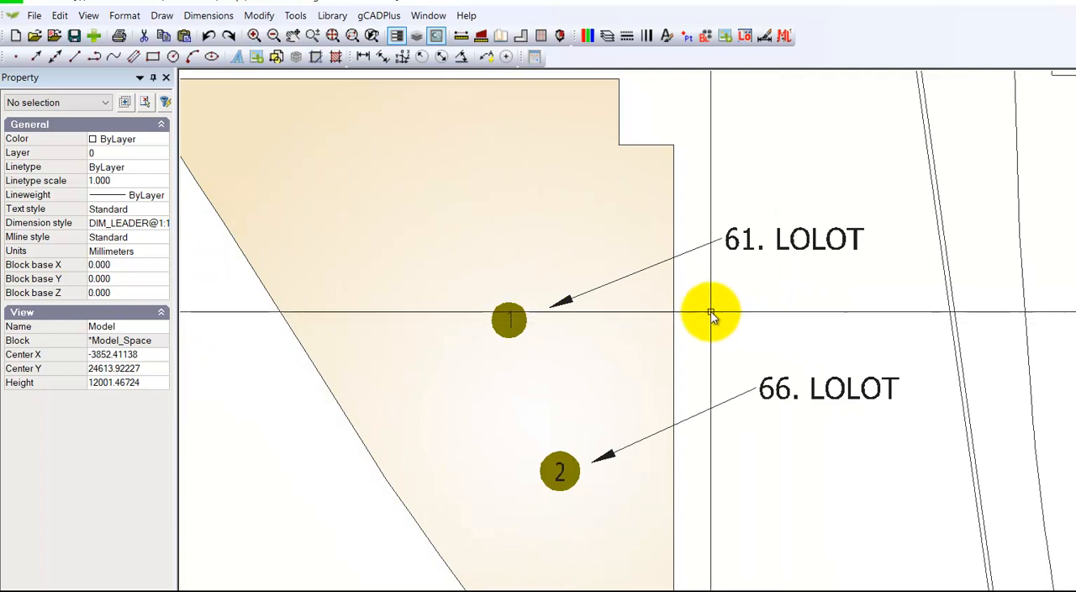
{"action": "left_click", "coordinate": [614, 231]}
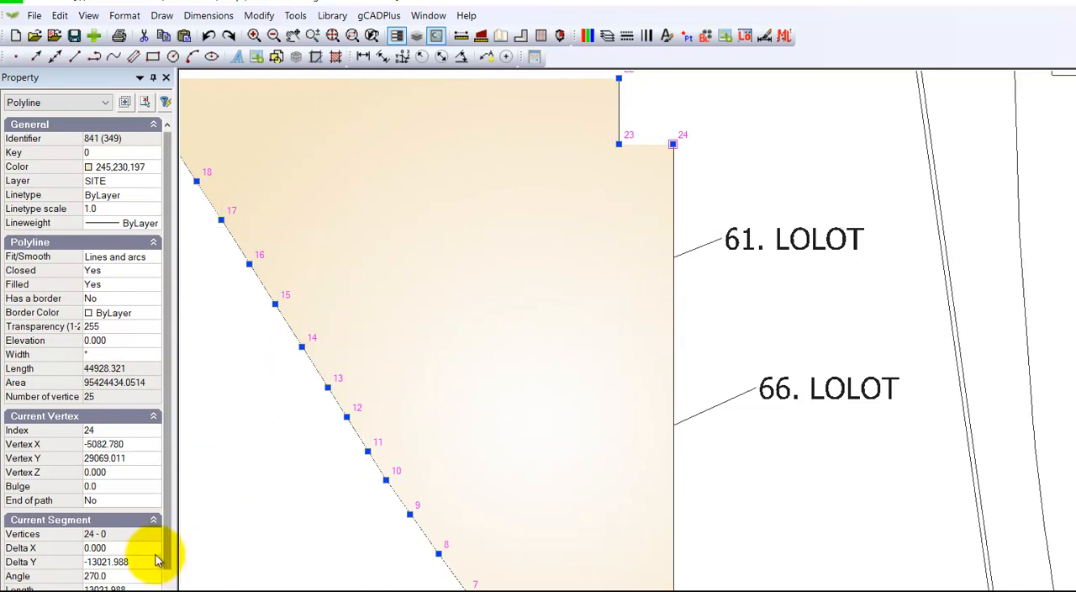
{"action": "left_click_drag", "start_coordinate": [166, 556], "coordinate": [166, 591]}
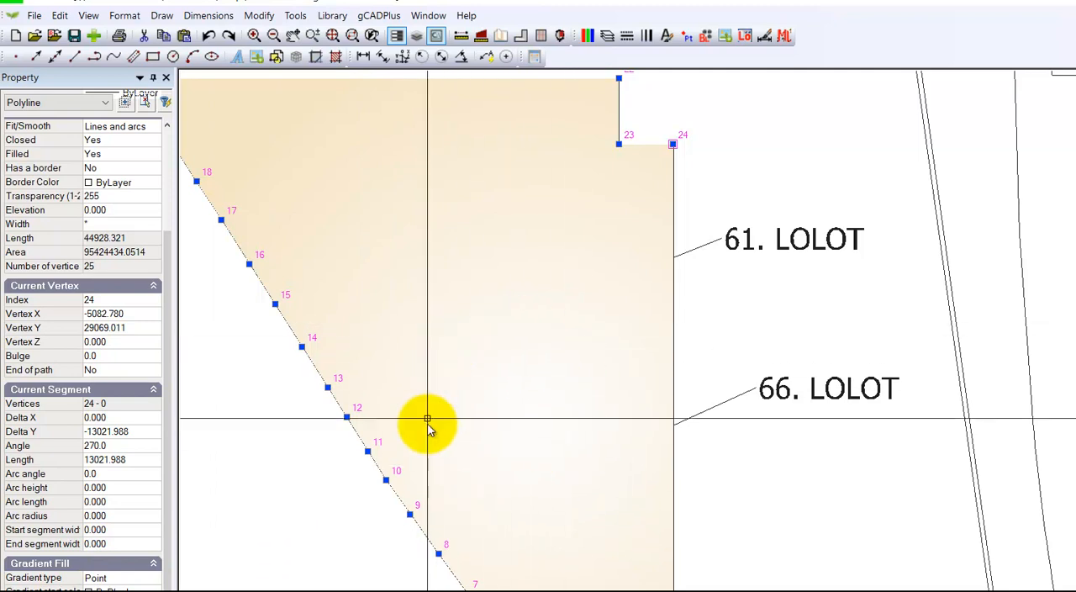
{"action": "key", "text": "Escape"}
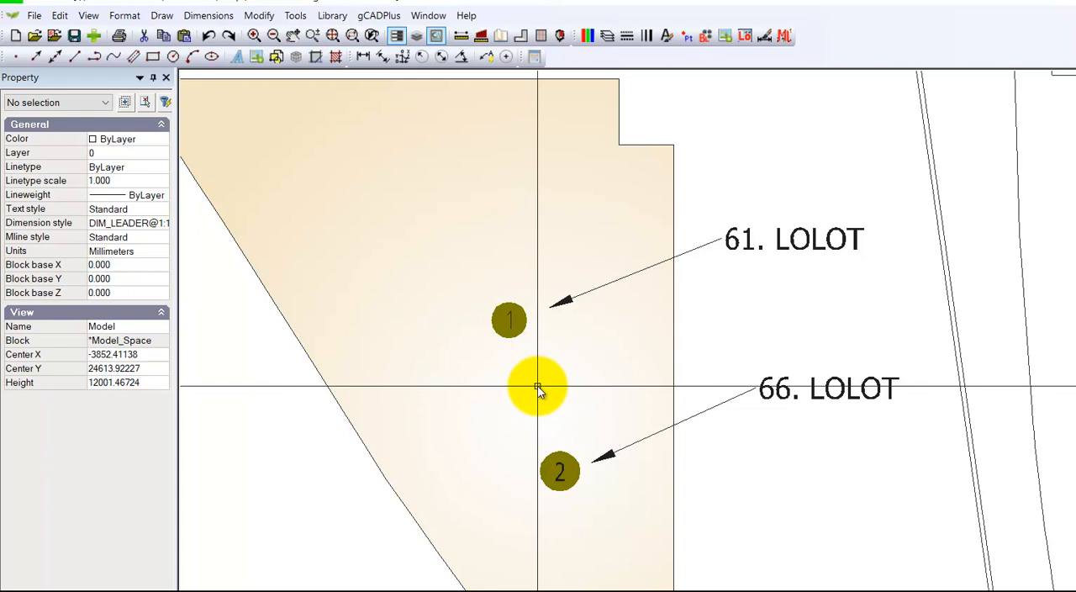
Step: Erase all the outlined plant symbols from the large bed beside the building's lower wing
{"action": "scroll", "coordinate": [536, 412], "scroll_direction": "down", "scroll_amount": 1}
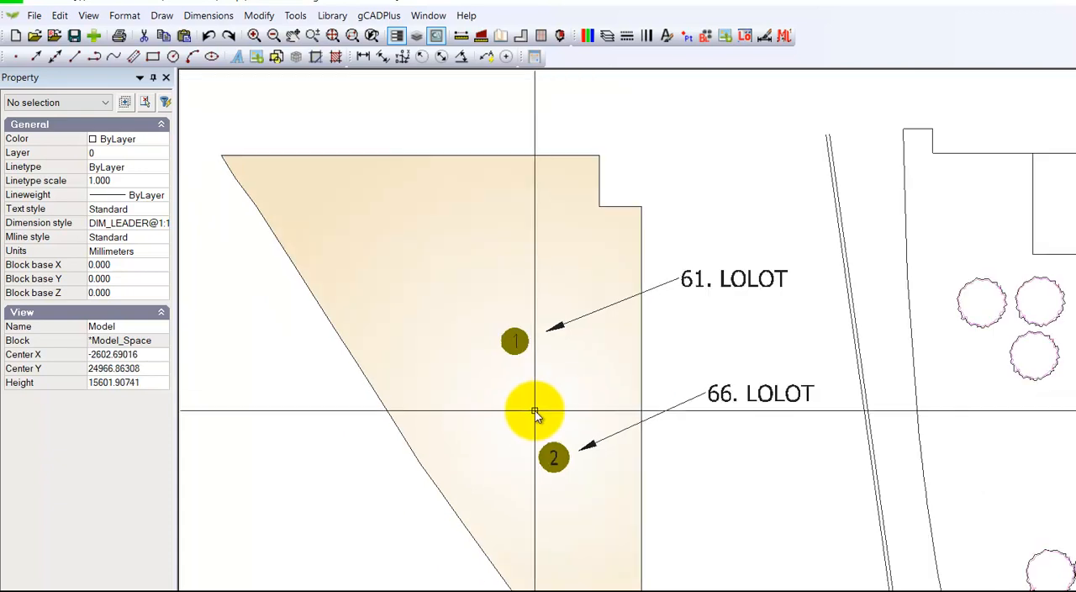
{"action": "scroll", "coordinate": [563, 412], "scroll_direction": "down", "scroll_amount": 1}
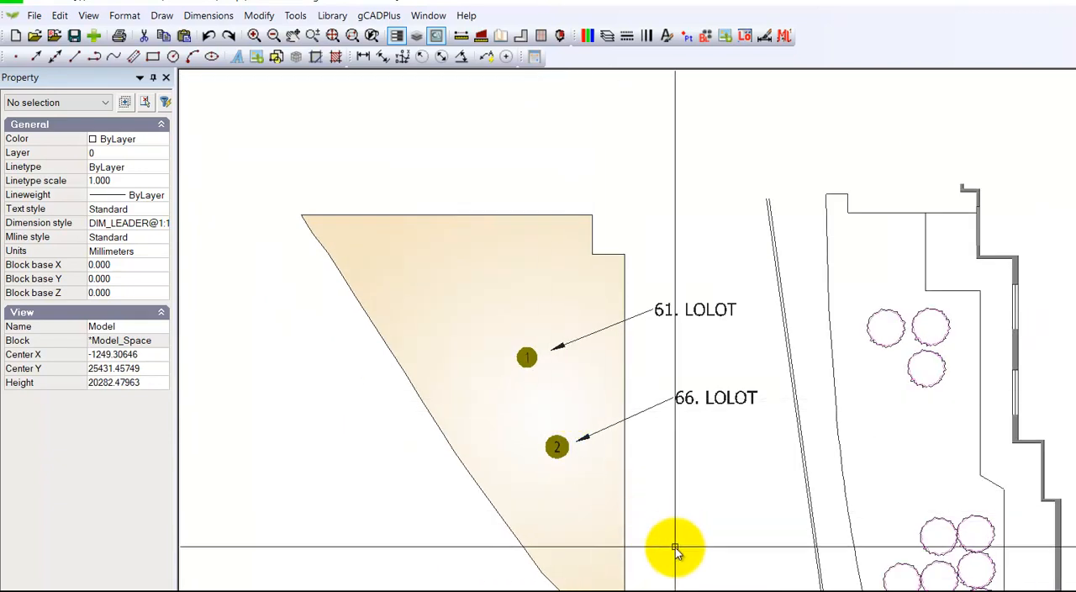
{"action": "middle_click_drag", "start_coordinate": [677, 537], "coordinate": [529, 440]}
{"action": "scroll", "coordinate": [578, 462], "scroll_direction": "up", "scroll_amount": 1}
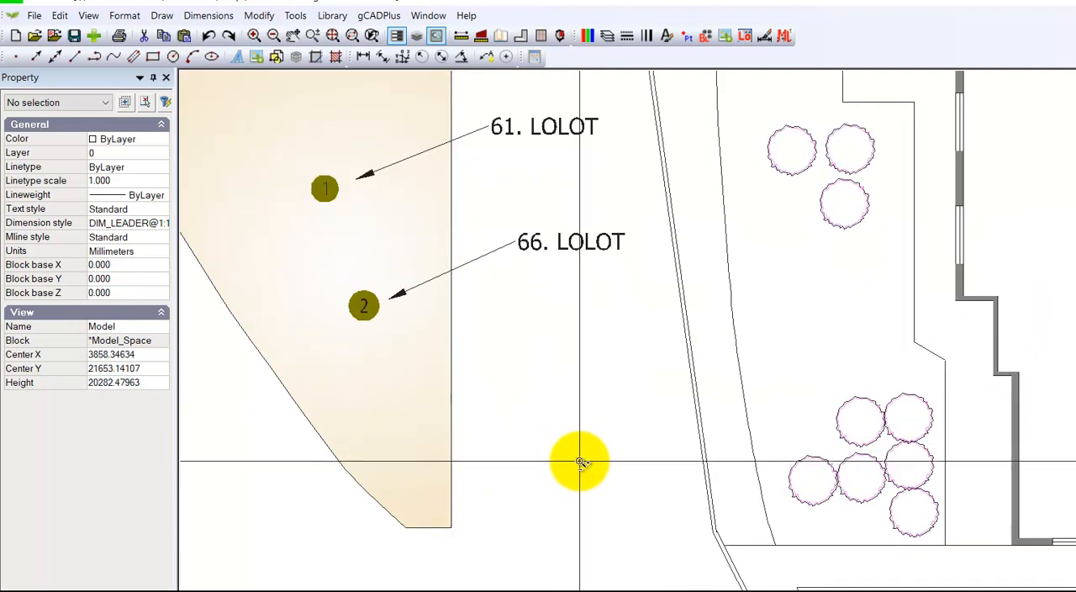
{"action": "scroll", "coordinate": [579, 461], "scroll_direction": "down", "scroll_amount": 2}
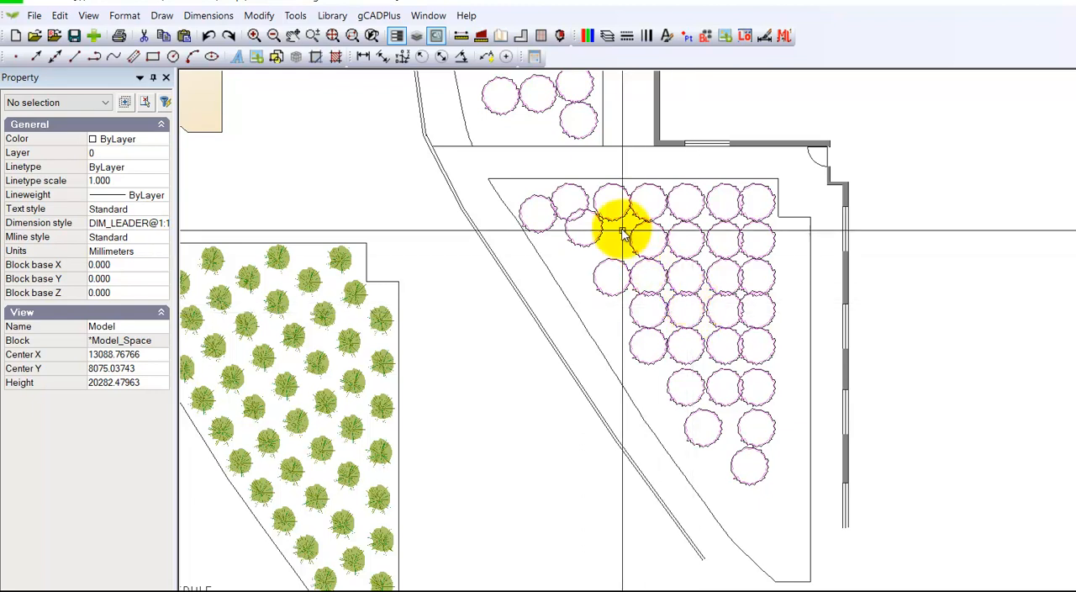
{"action": "left_click_drag", "start_coordinate": [512, 168], "coordinate": [777, 498]}
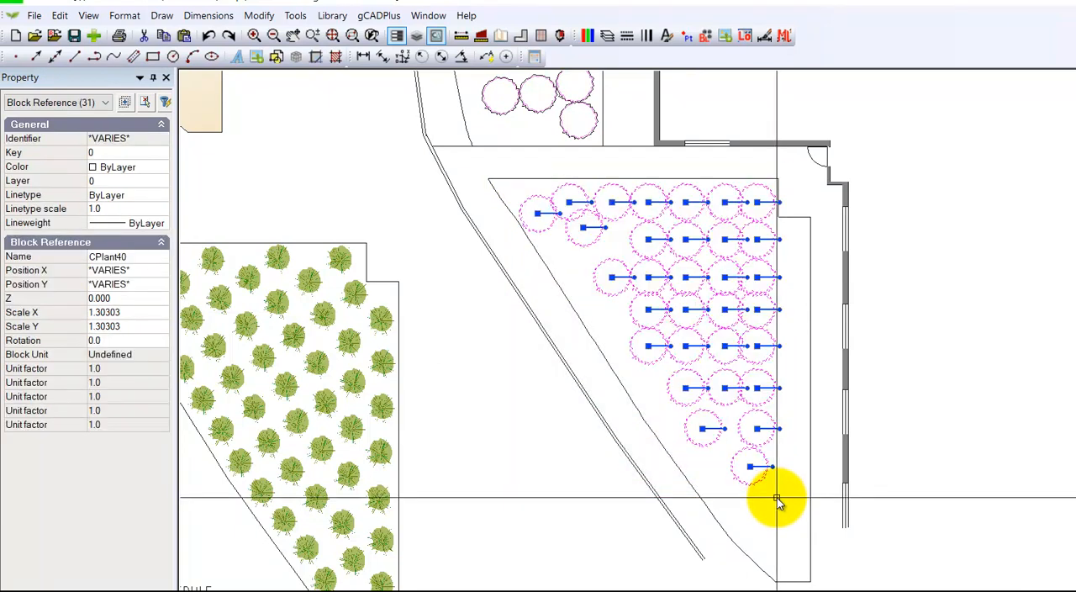
{"action": "right_click", "coordinate": [791, 291]}
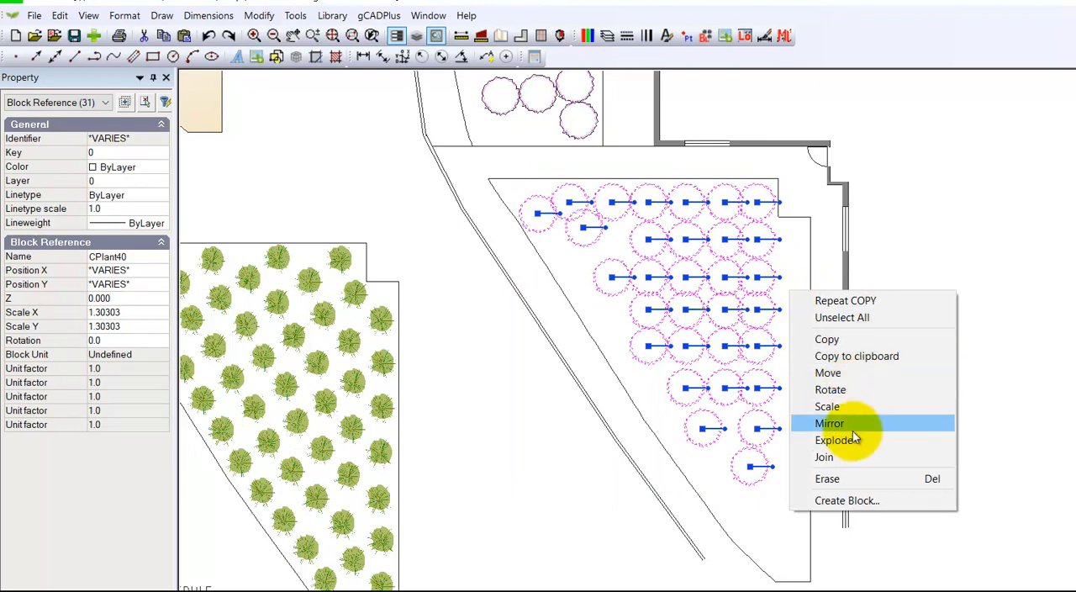
{"action": "left_click", "coordinate": [843, 479]}
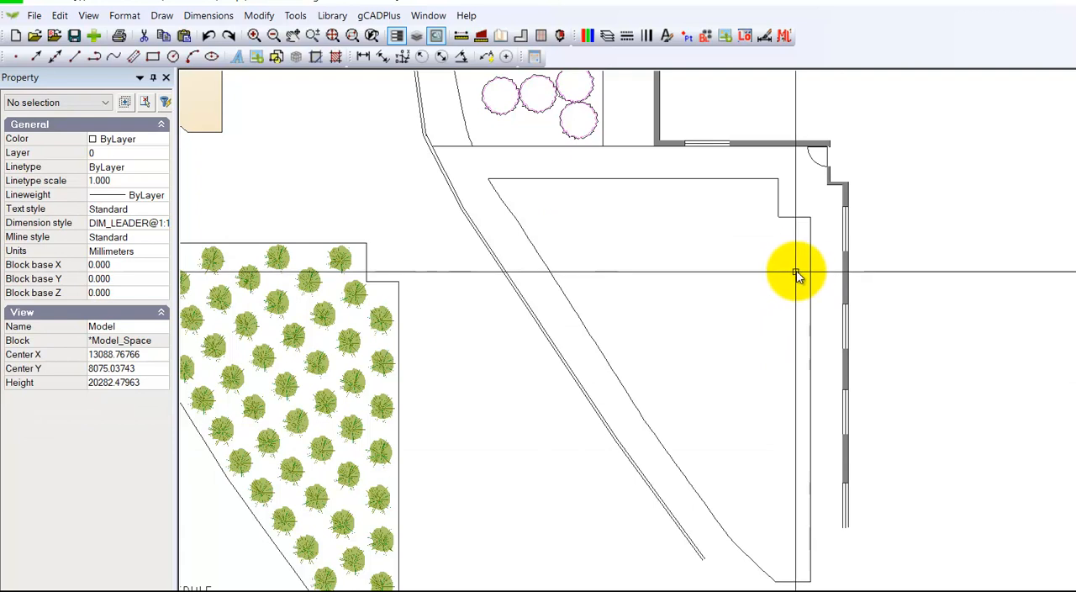
Step: Join the five straight boundary lines of the emptied bed into one polyline
{"action": "left_click", "coordinate": [777, 201]}
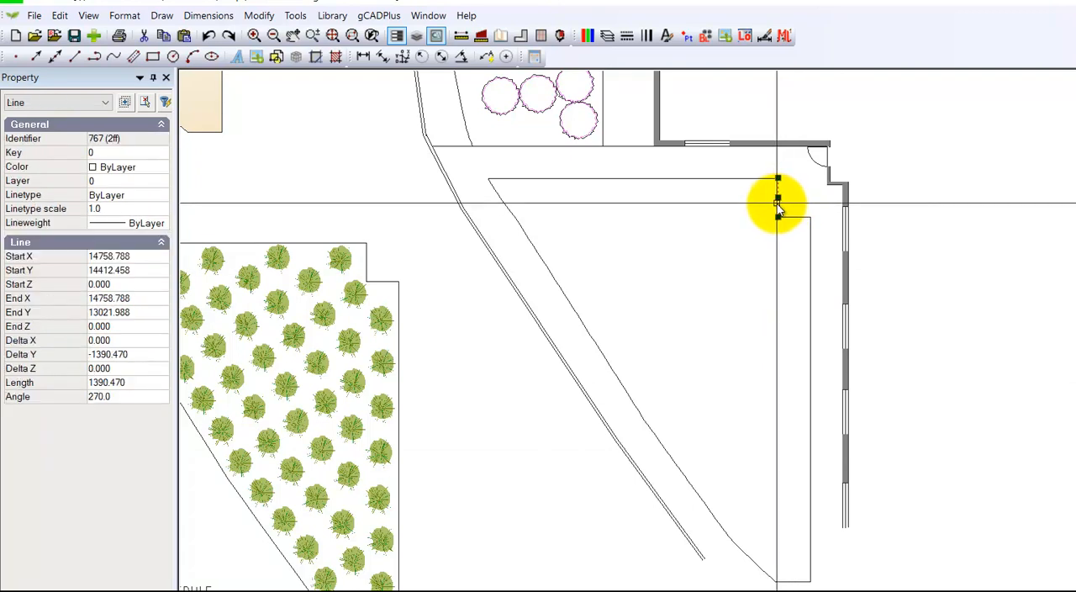
{"action": "left_click", "coordinate": [795, 218]}
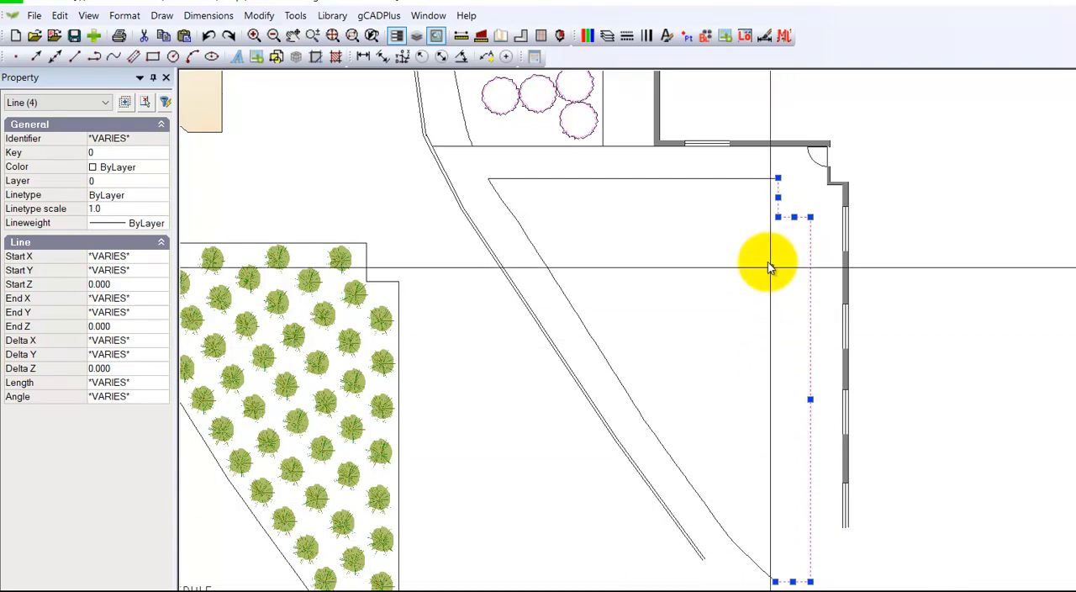
{"action": "left_click", "coordinate": [715, 178]}
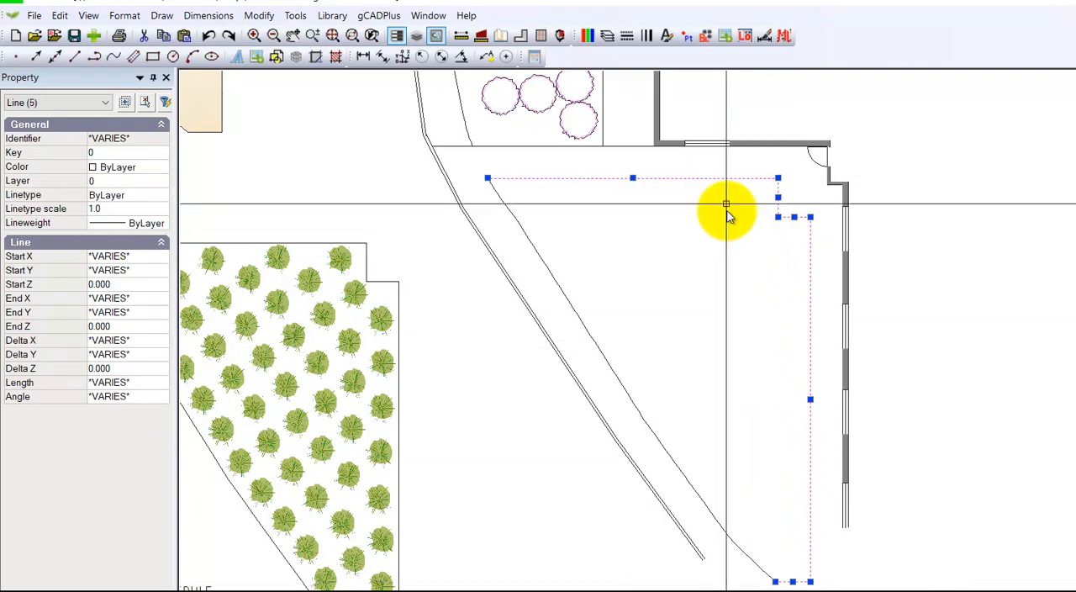
{"action": "right_click", "coordinate": [721, 241]}
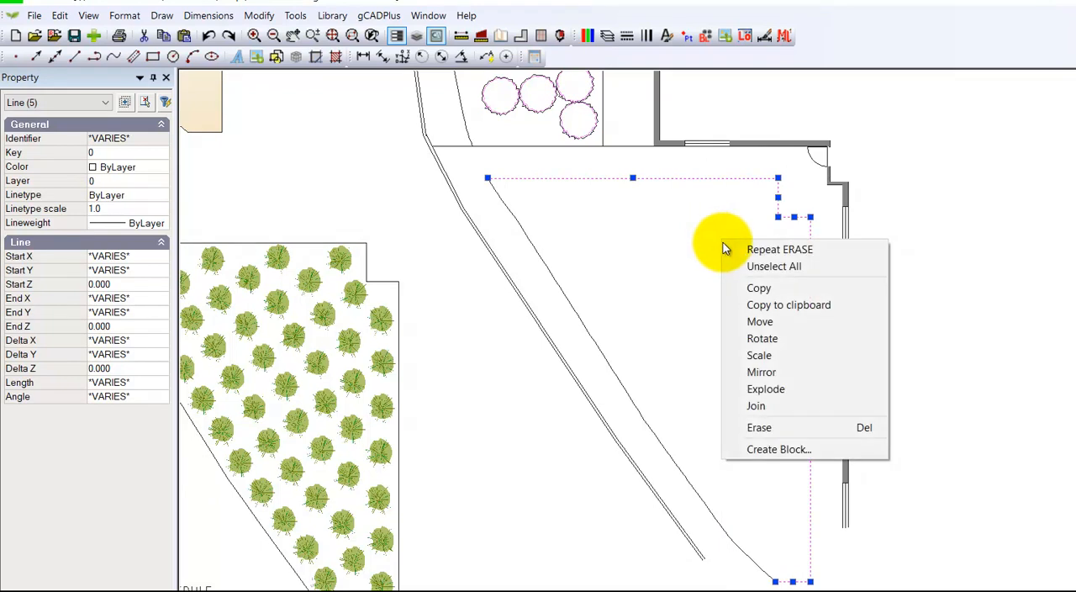
{"action": "left_click", "coordinate": [761, 405]}
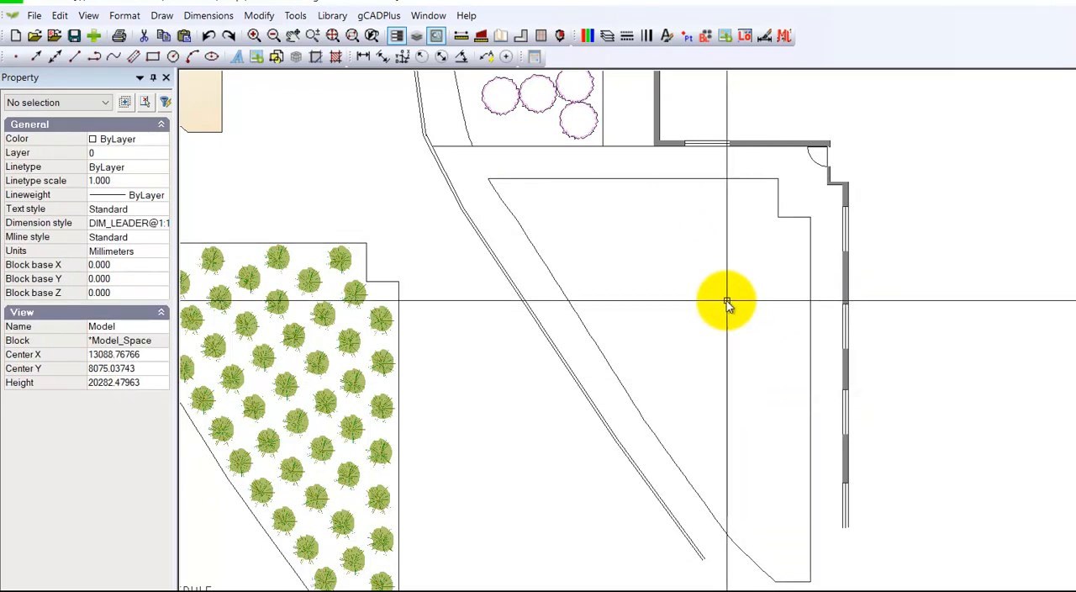
Step: Check the vertices of the bed's joined straight outline and of its separate curved edge polyline
{"action": "left_click", "coordinate": [570, 180]}
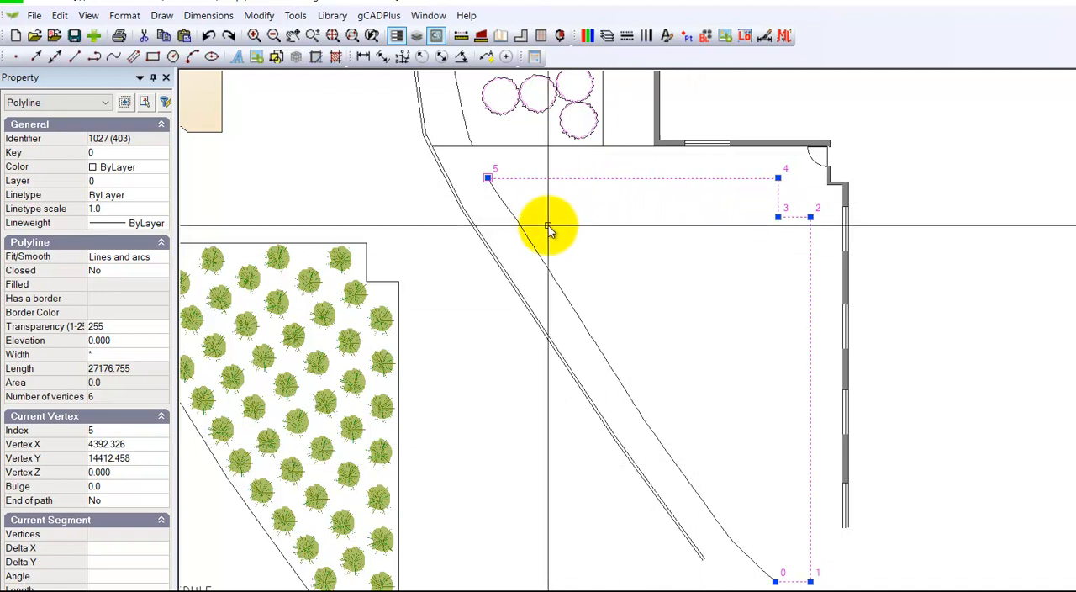
{"action": "left_click", "coordinate": [533, 247]}
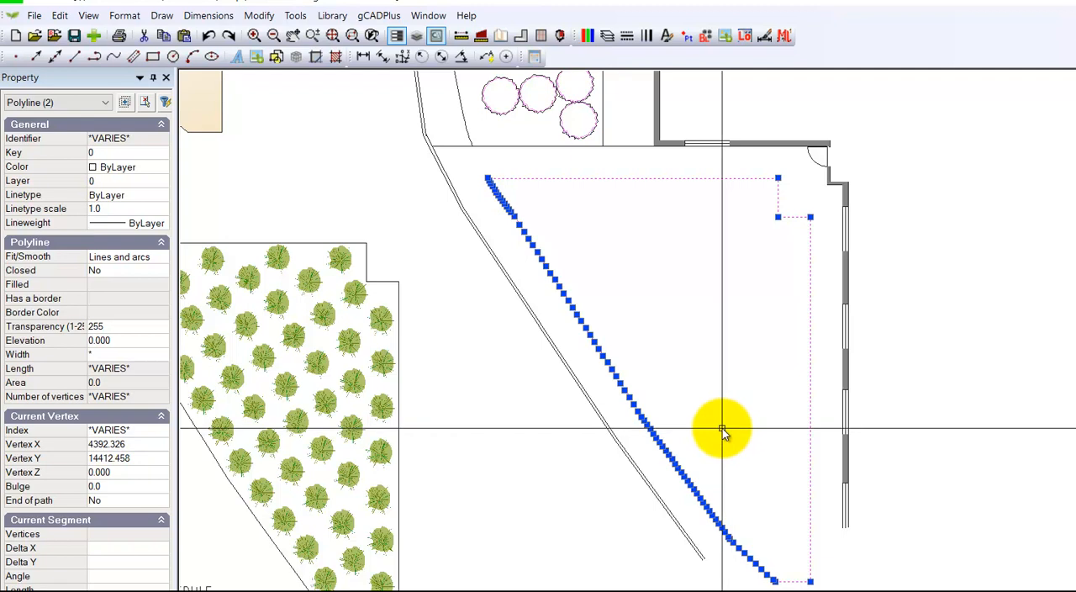
{"action": "key", "text": "Escape"}
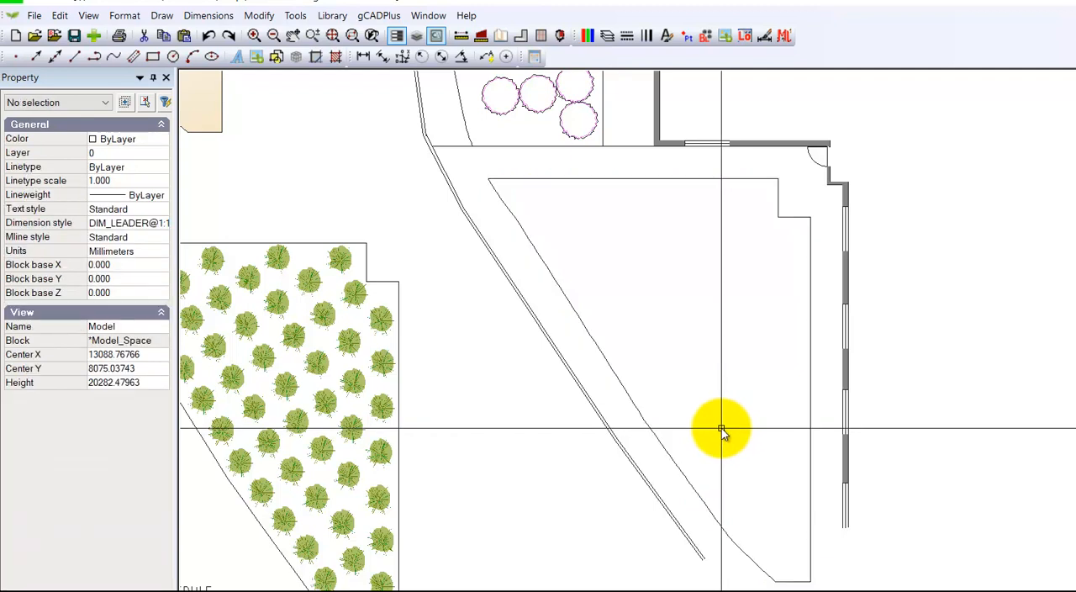
Step: Configure object snapping to be on with the Nearest mode enabled
{"action": "scroll", "coordinate": [621, 298], "scroll_direction": "up", "scroll_amount": 3}
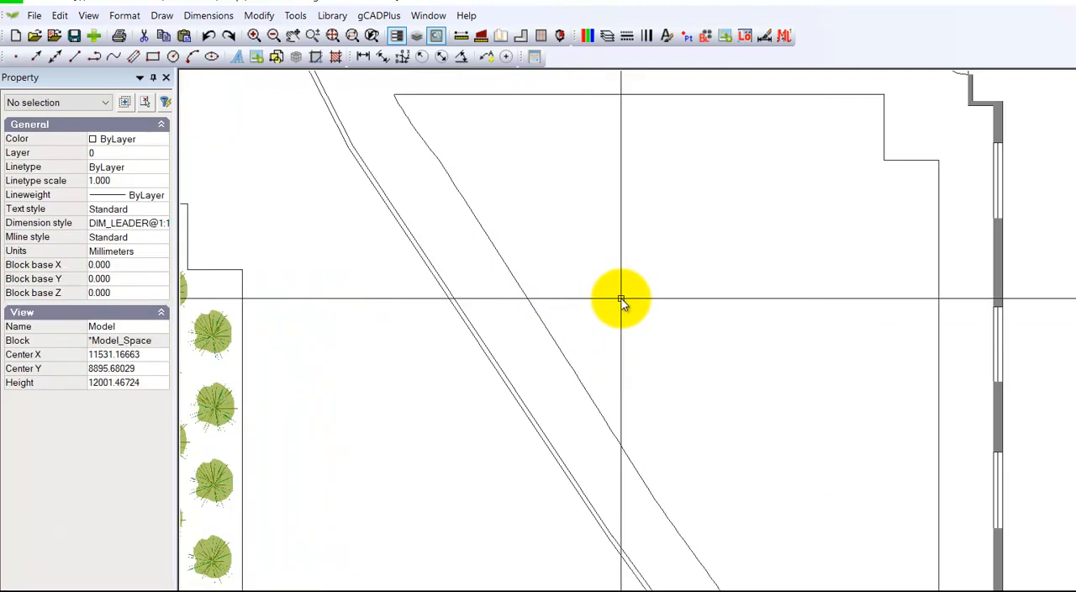
{"action": "scroll", "coordinate": [619, 299], "scroll_direction": "down", "scroll_amount": 3}
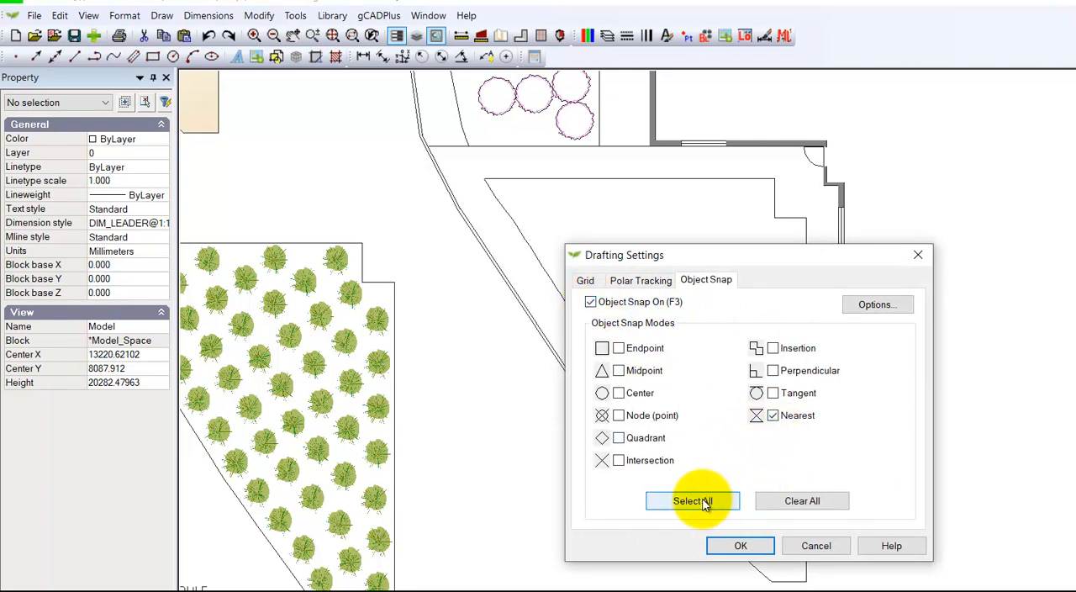
{"action": "left_click", "coordinate": [741, 547]}
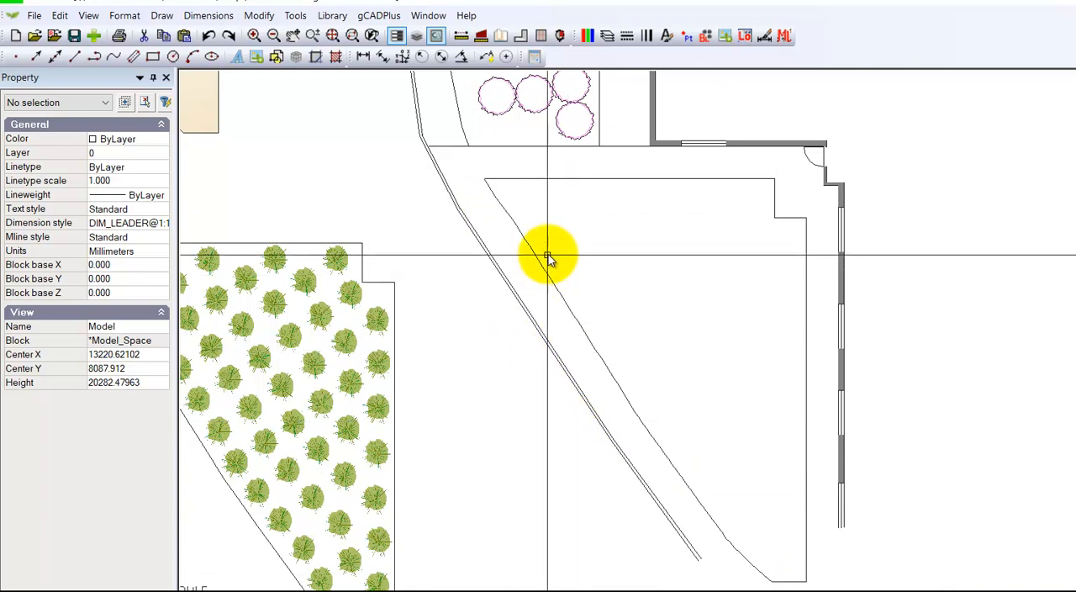
Step: Start a polyline at the bed's upper-left corner and trace the upper part of its curved edge
{"action": "scroll", "coordinate": [616, 304], "scroll_direction": "up", "scroll_amount": 1}
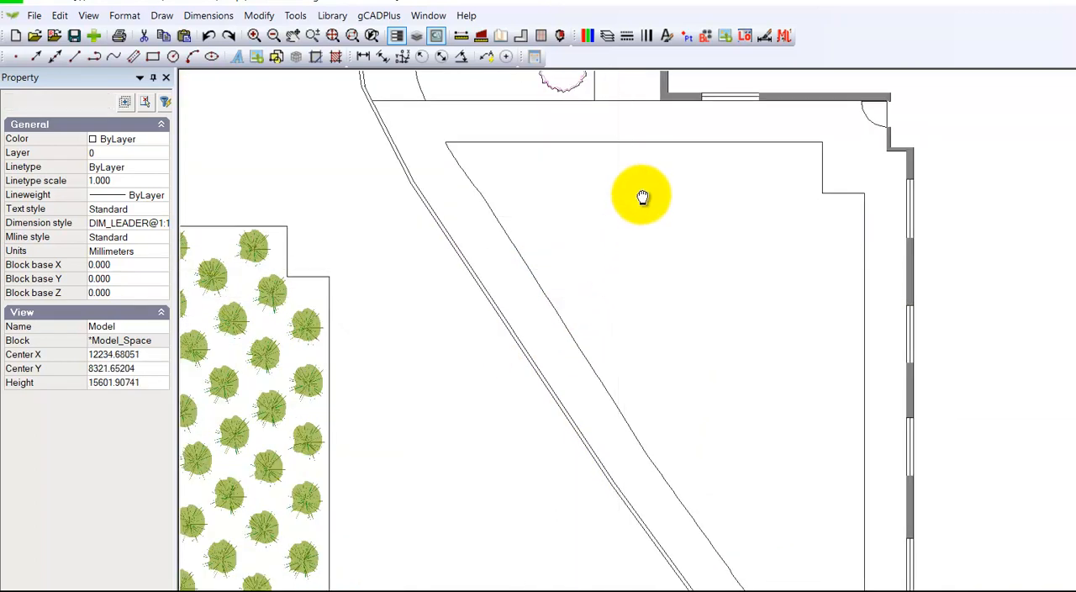
{"action": "middle_click_drag", "start_coordinate": [643, 201], "coordinate": [631, 171]}
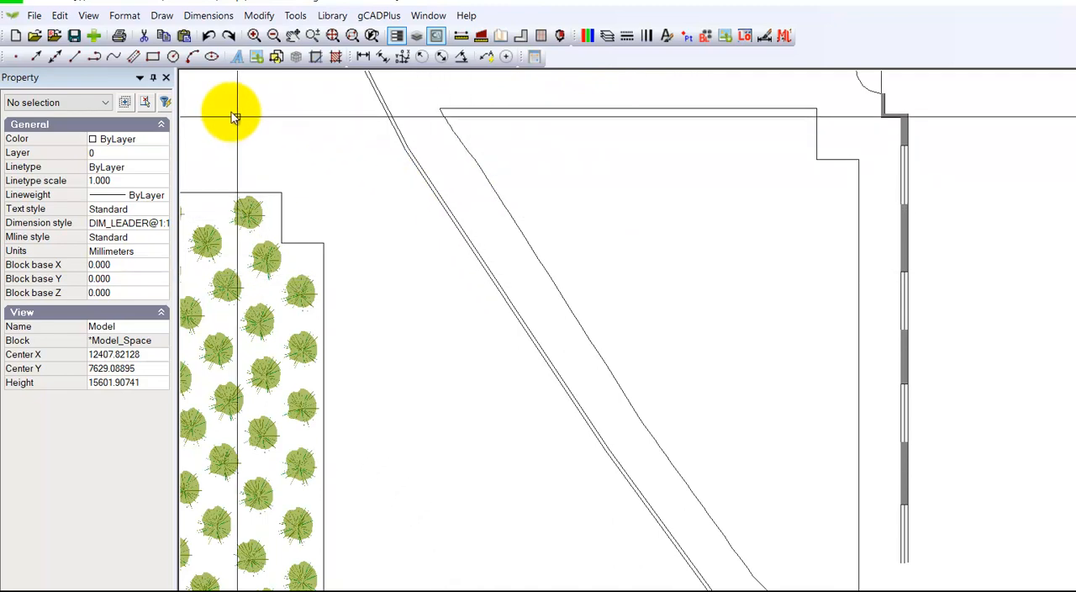
{"action": "left_click", "coordinate": [161, 15]}
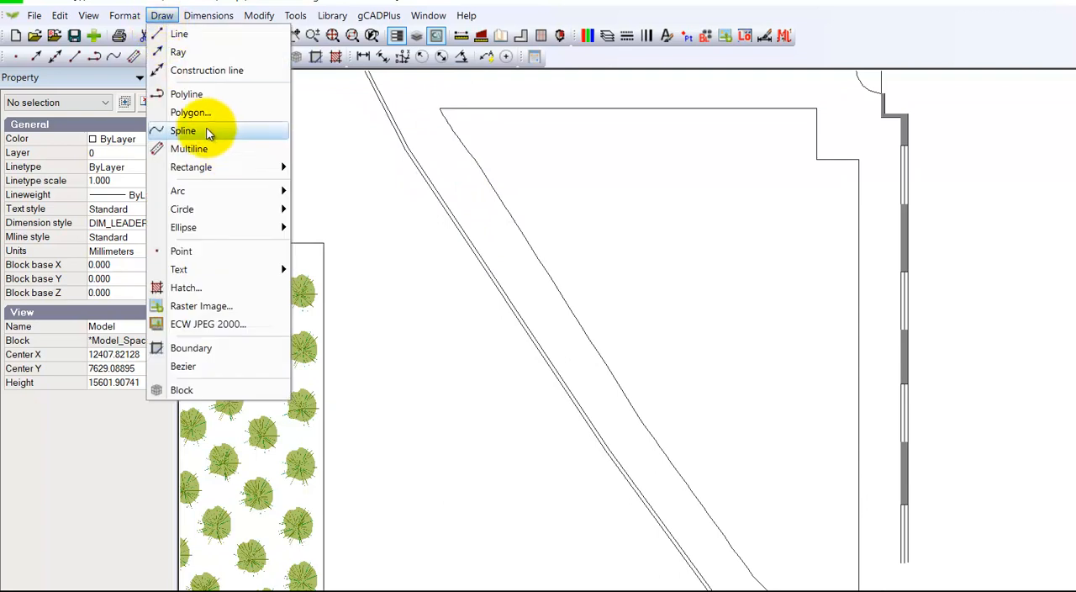
{"action": "left_click", "coordinate": [197, 97]}
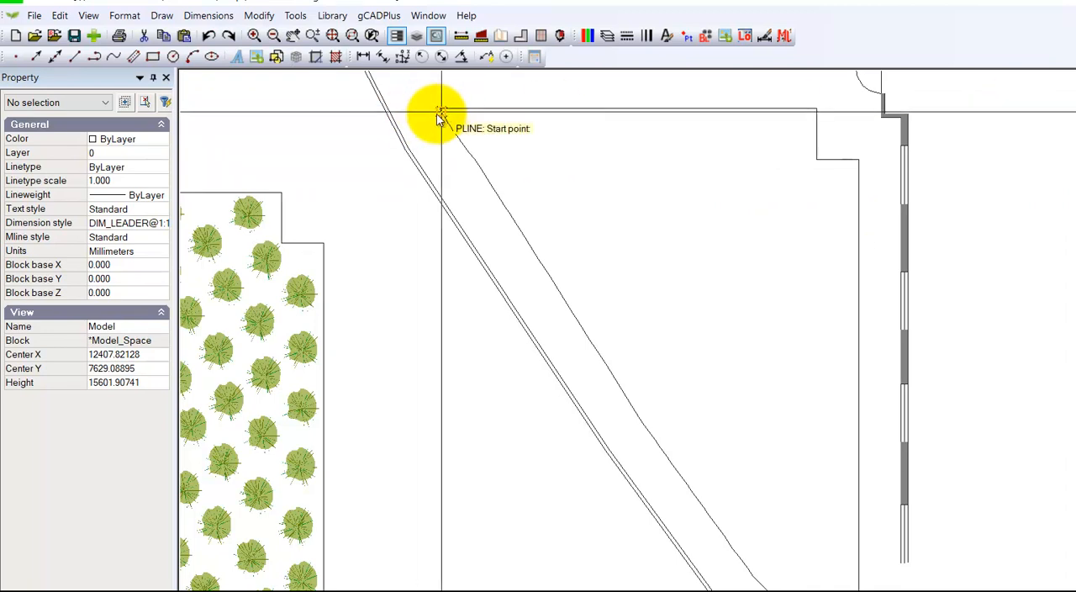
{"action": "scroll", "coordinate": [443, 114], "scroll_direction": "up", "scroll_amount": 3}
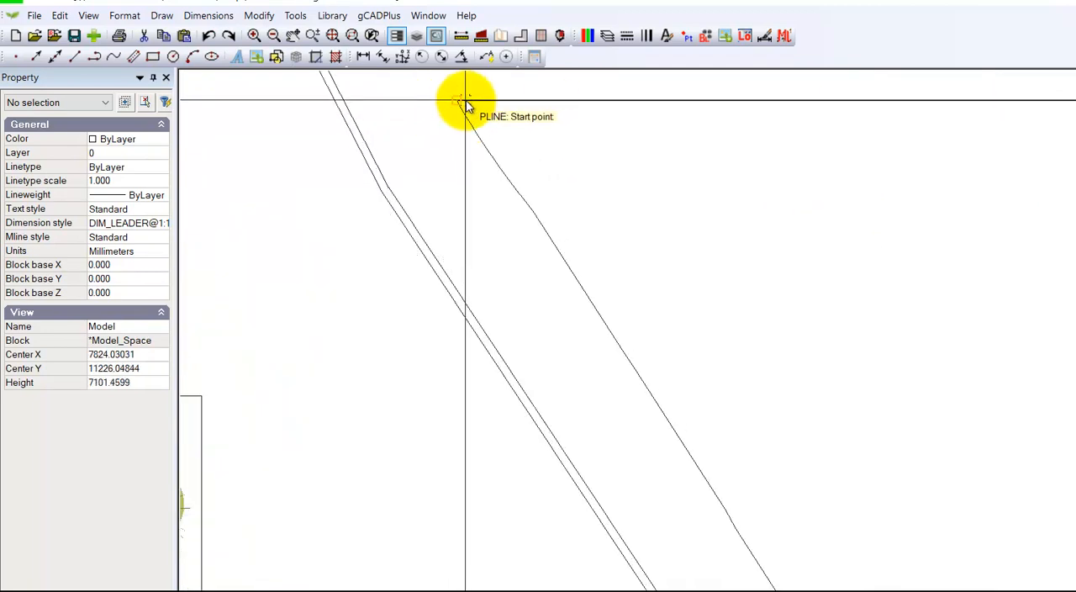
{"action": "left_click", "coordinate": [512, 185]}
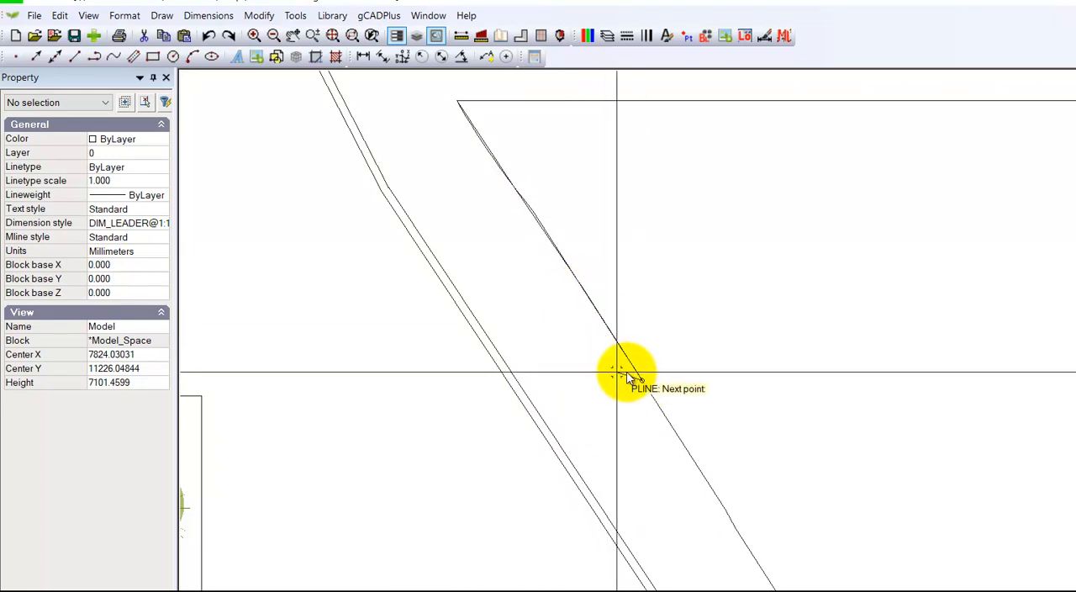
{"action": "middle_click_drag", "start_coordinate": [633, 360], "coordinate": [548, 181]}
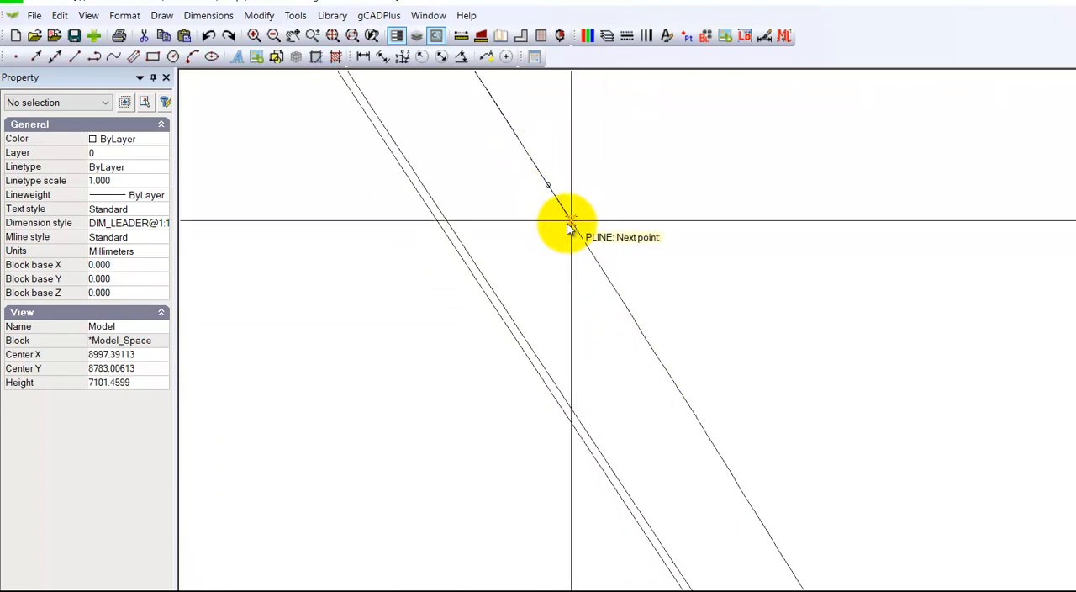
{"action": "left_click", "coordinate": [618, 294]}
{"action": "left_click", "coordinate": [696, 417]}
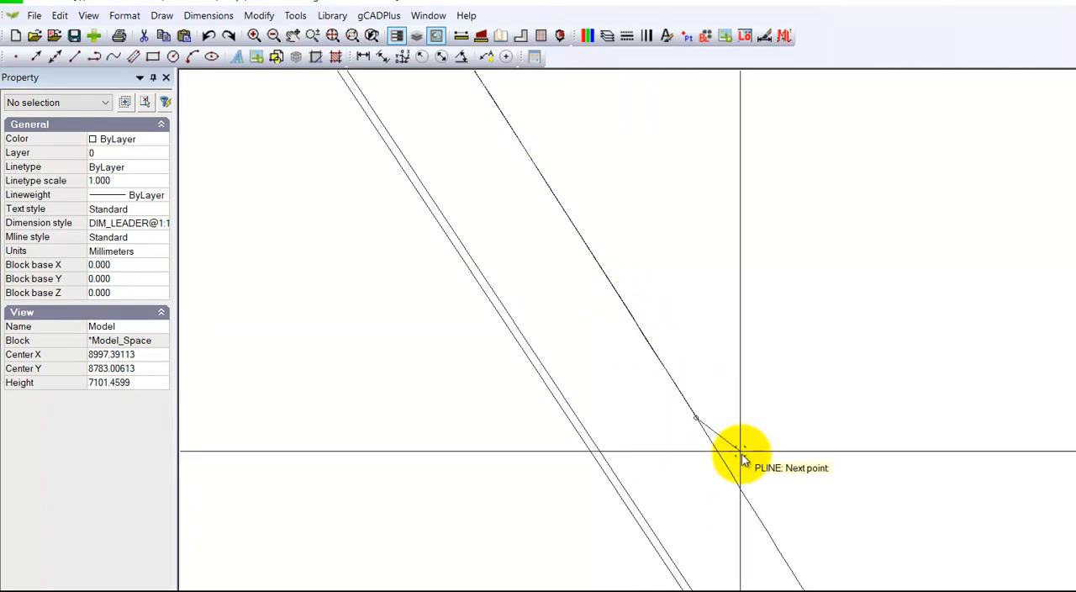
Step: Continue the polyline along the lower part of the curved edge to the bed's bottom corner and finish it open
{"action": "middle_click_drag", "start_coordinate": [754, 466], "coordinate": [586, 94]}
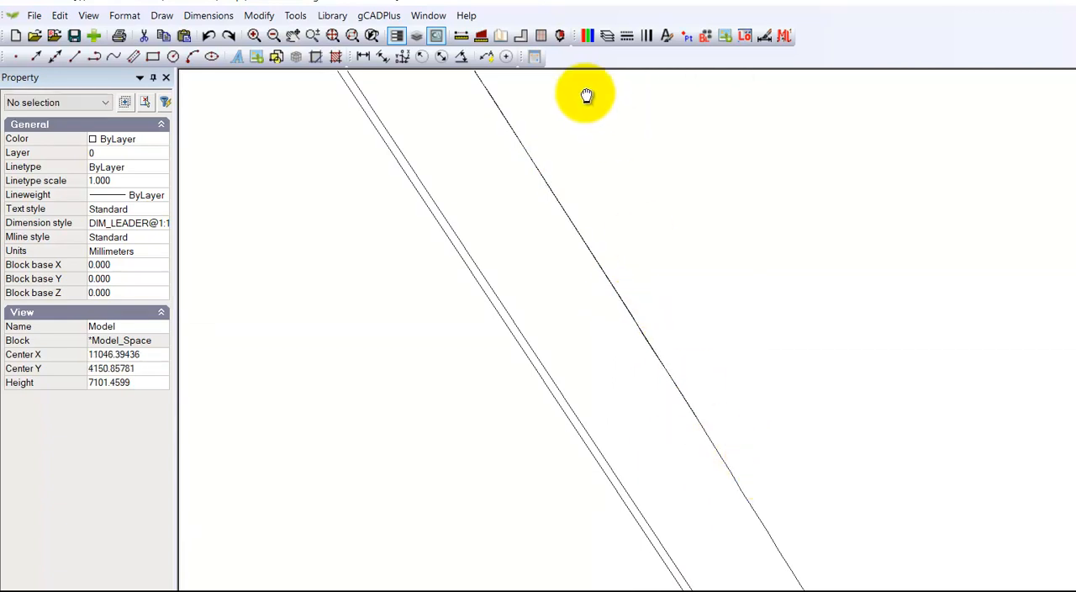
{"action": "left_click", "coordinate": [642, 223]}
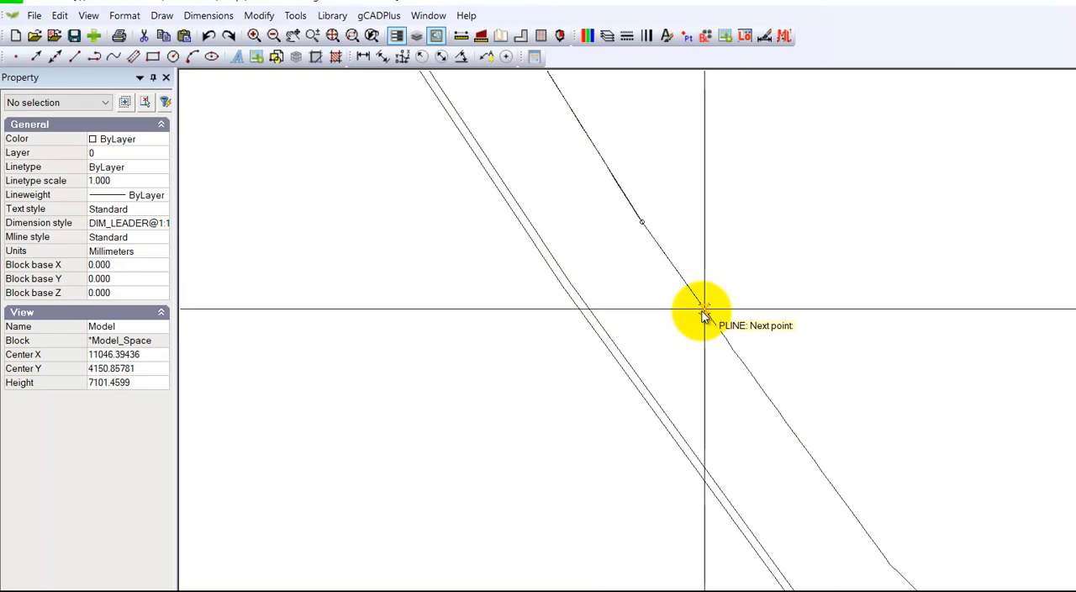
{"action": "left_click", "coordinate": [705, 310]}
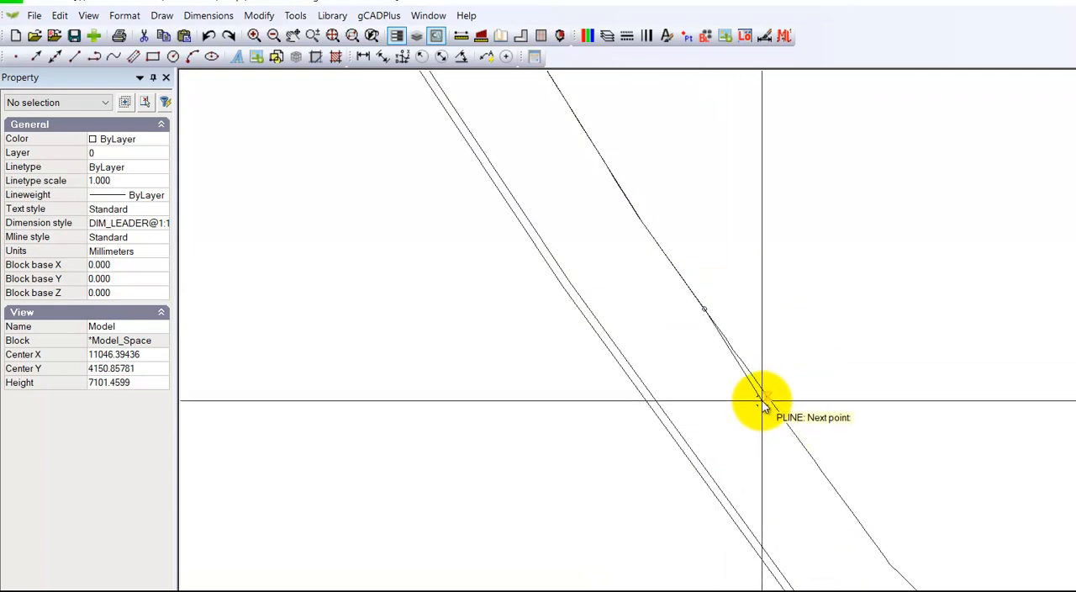
{"action": "left_click", "coordinate": [839, 496]}
{"action": "middle_click_drag", "start_coordinate": [846, 490], "coordinate": [679, 243]}
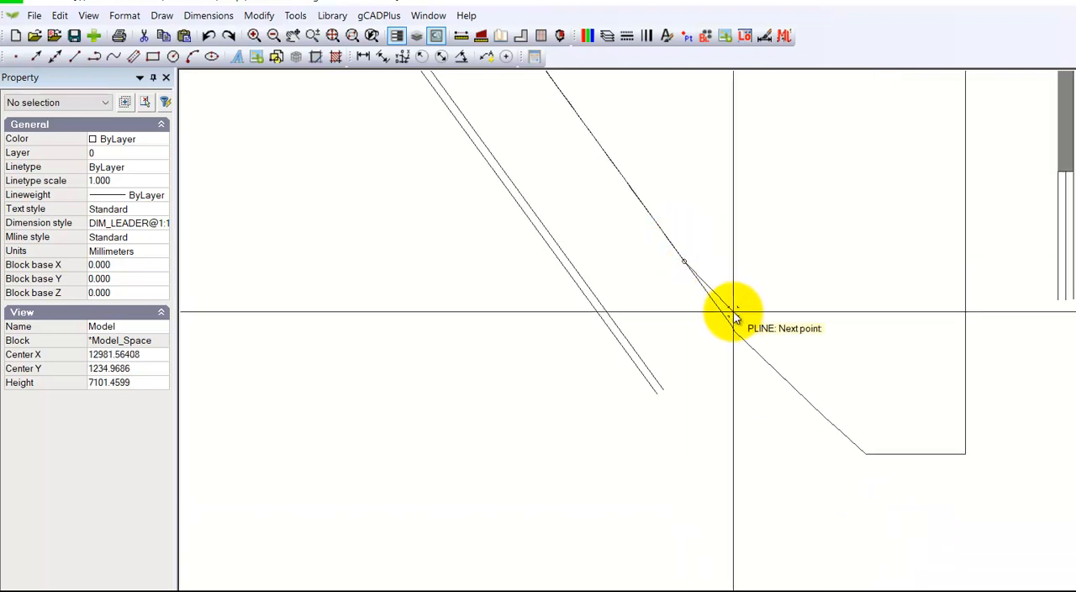
{"action": "left_click", "coordinate": [748, 343]}
{"action": "left_click", "coordinate": [805, 398]}
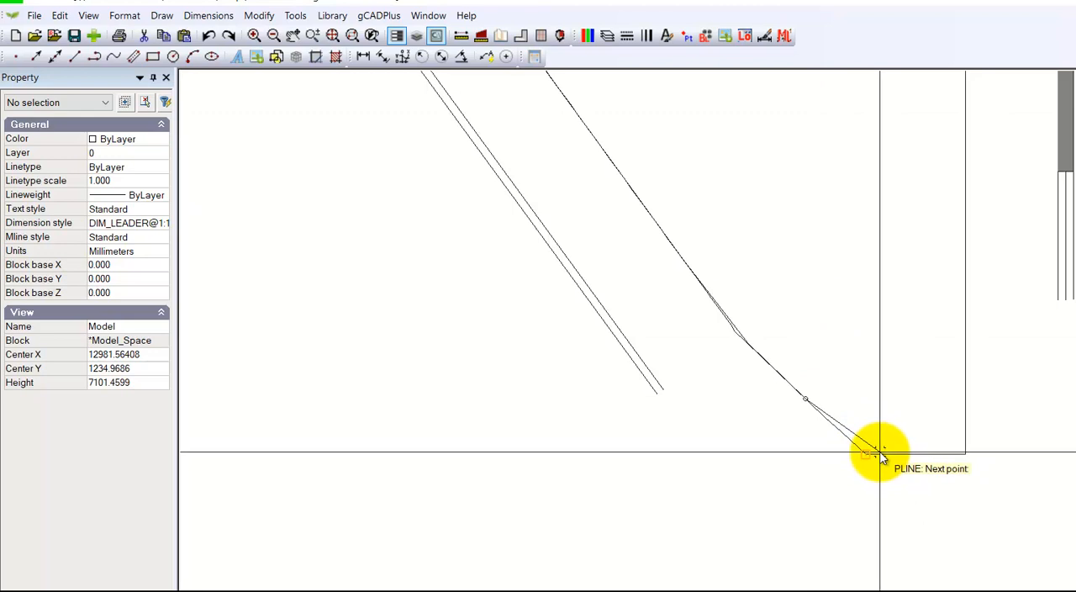
{"action": "right_click", "coordinate": [830, 316]}
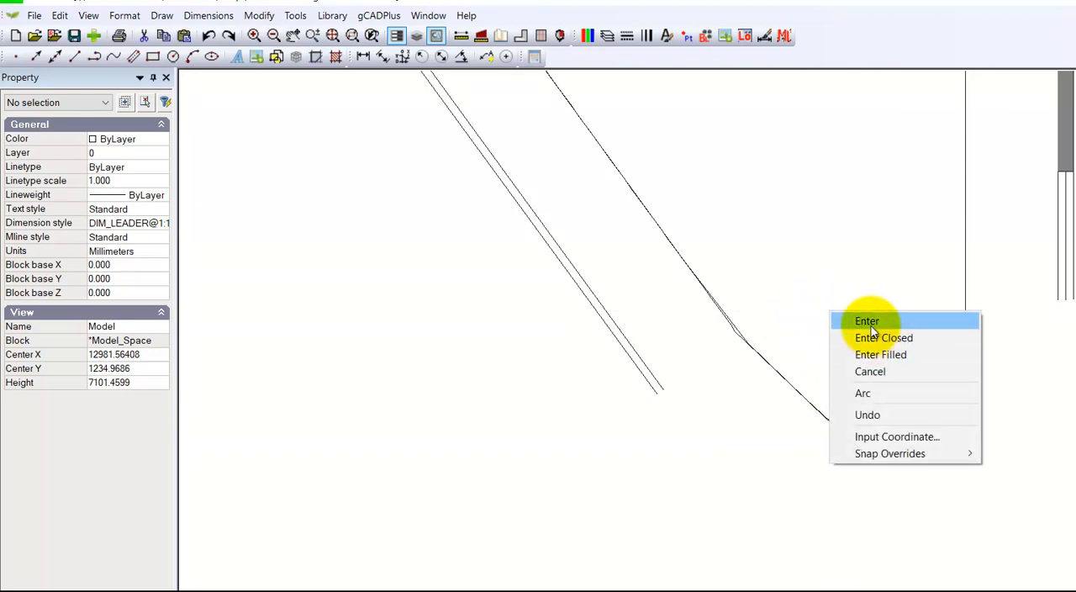
{"action": "left_click", "coordinate": [866, 321]}
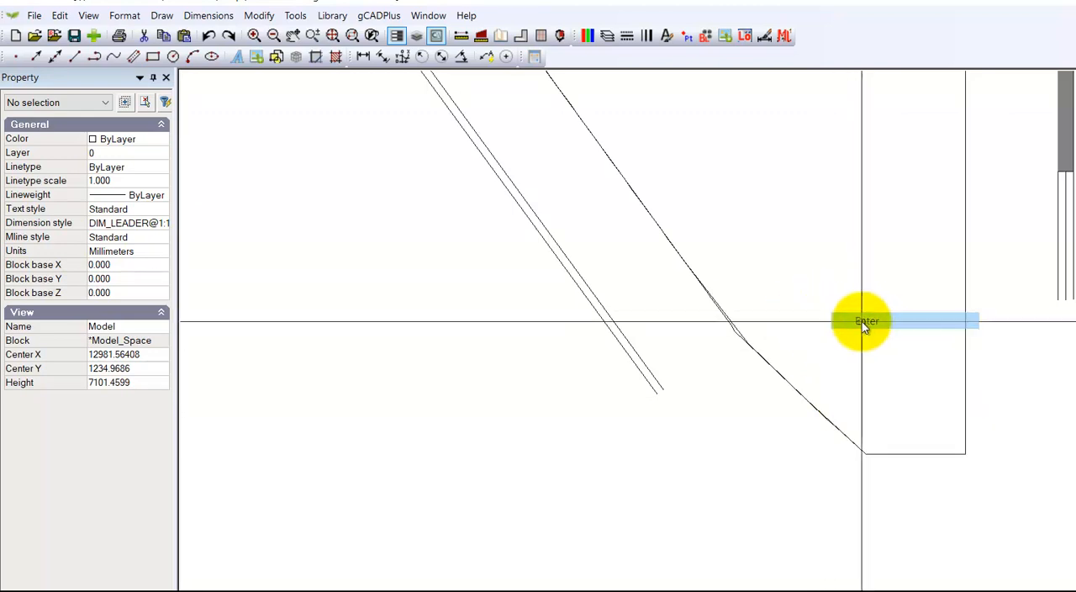
Step: Select the polyline traced along the bed's curved edge and examine its vertices and properties
{"action": "left_click", "coordinate": [749, 342]}
{"action": "scroll", "coordinate": [778, 290], "scroll_direction": "down", "scroll_amount": 5}
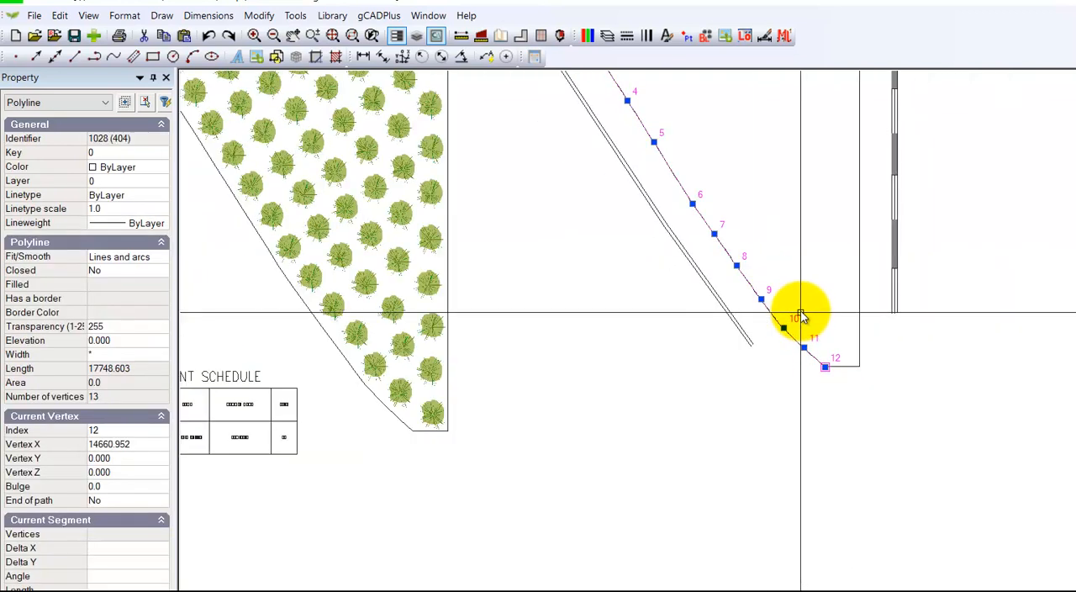
{"action": "middle_click_drag", "start_coordinate": [721, 340], "coordinate": [714, 420]}
{"action": "scroll", "coordinate": [714, 420], "scroll_direction": "down", "scroll_amount": 1}
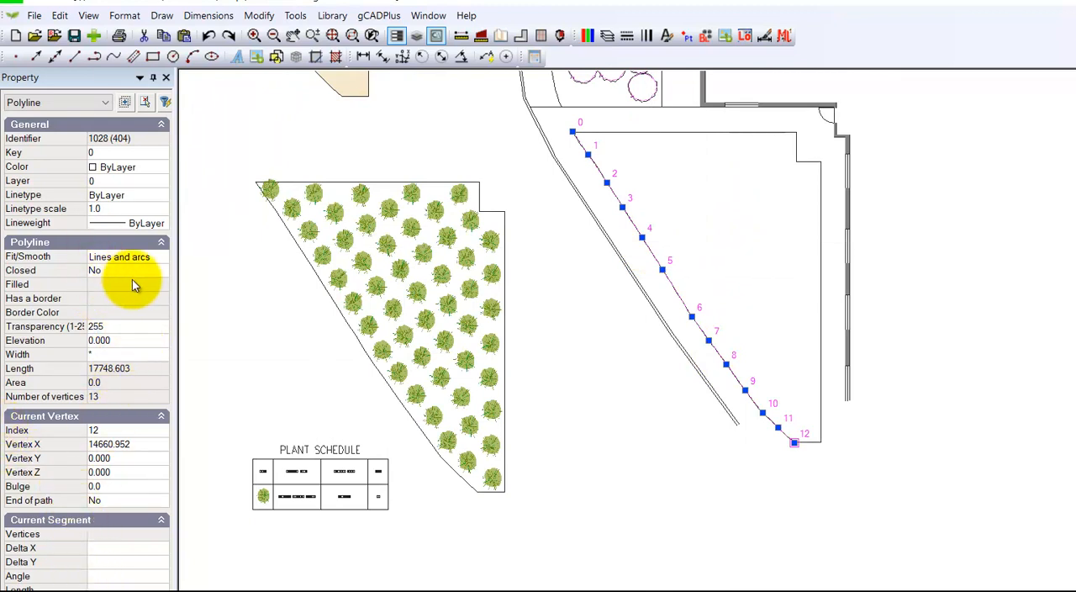
Step: Select the original densely vertexed polyline along the bed's curved edge and erase it, keeping the newly traced polyline
{"action": "key", "text": "Escape"}
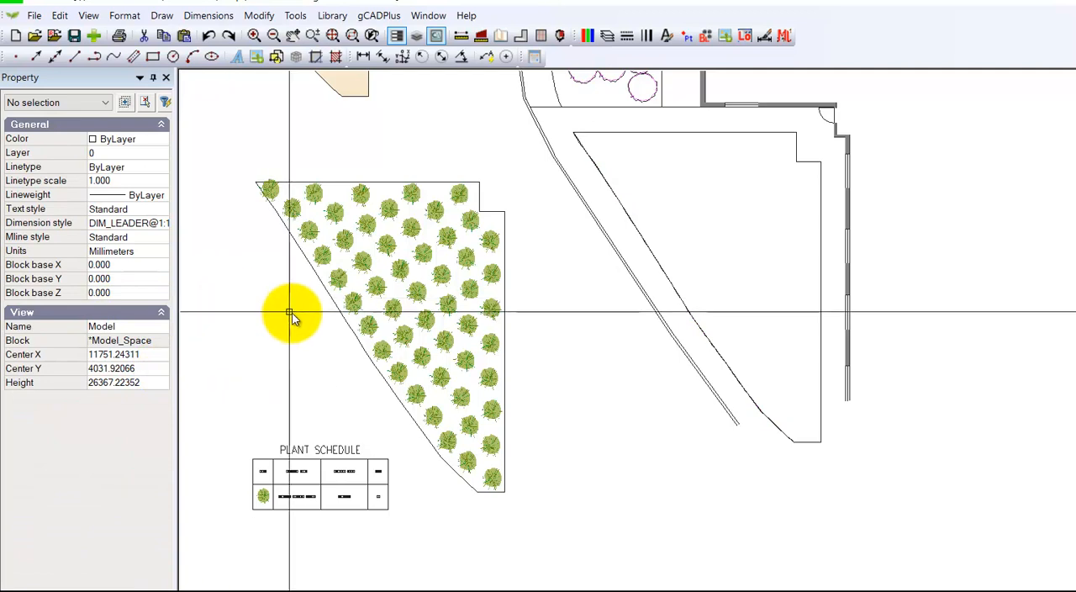
{"action": "scroll", "coordinate": [639, 395], "scroll_direction": "up", "scroll_amount": 6}
{"action": "mouse_move", "coordinate": [654, 380]}
{"action": "middle_mouse_down"}
{"action": "mouse_move", "coordinate": [613, 319]}
{"action": "mouse_move", "coordinate": [117, 534]}
{"action": "middle_mouse_up"}
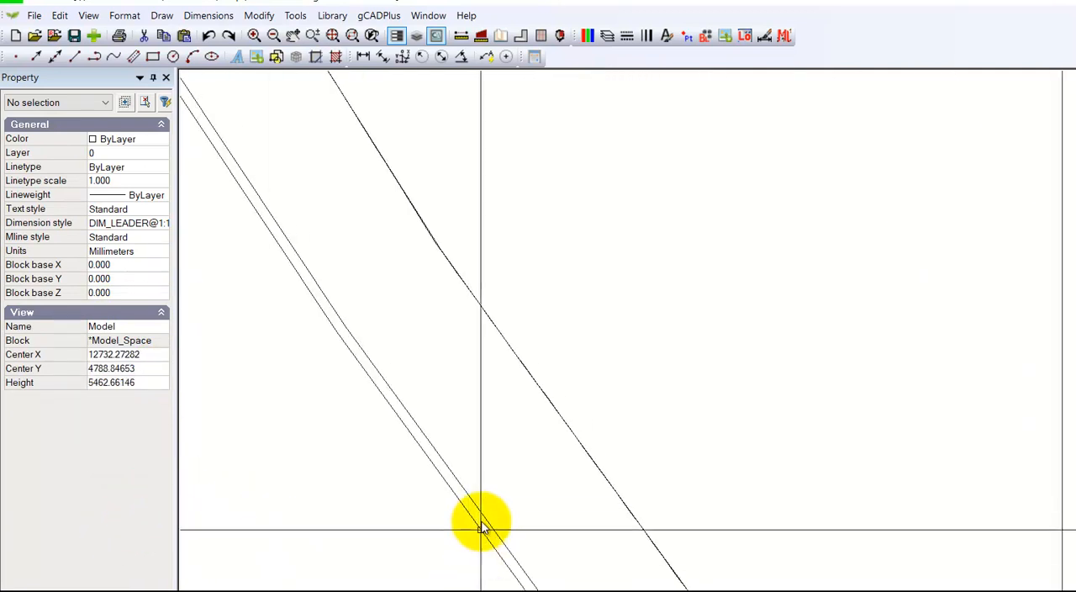
{"action": "scroll", "coordinate": [479, 475], "scroll_direction": "up", "scroll_amount": 5}
{"action": "scroll", "coordinate": [421, 290], "scroll_direction": "up", "scroll_amount": 2}
{"action": "scroll", "coordinate": [1033, 233], "scroll_direction": "up", "scroll_amount": 1}
{"action": "middle_click_drag", "start_coordinate": [1033, 233], "coordinate": [819, 386]}
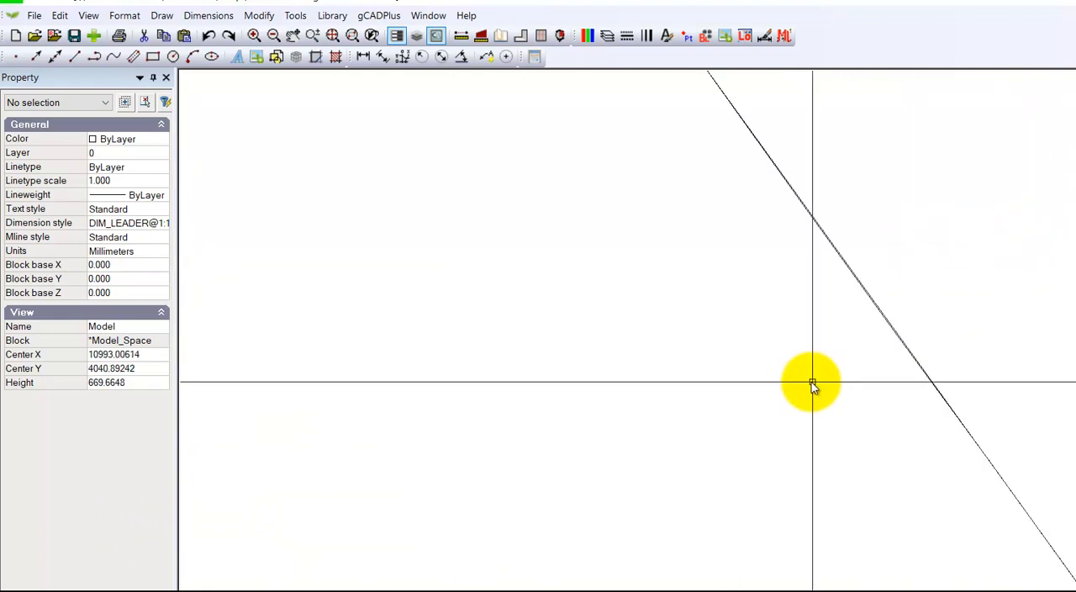
{"action": "scroll", "coordinate": [880, 294], "scroll_direction": "up", "scroll_amount": 1}
{"action": "scroll", "coordinate": [881, 296], "scroll_direction": "up", "scroll_amount": 3}
{"action": "left_click", "coordinate": [870, 288]}
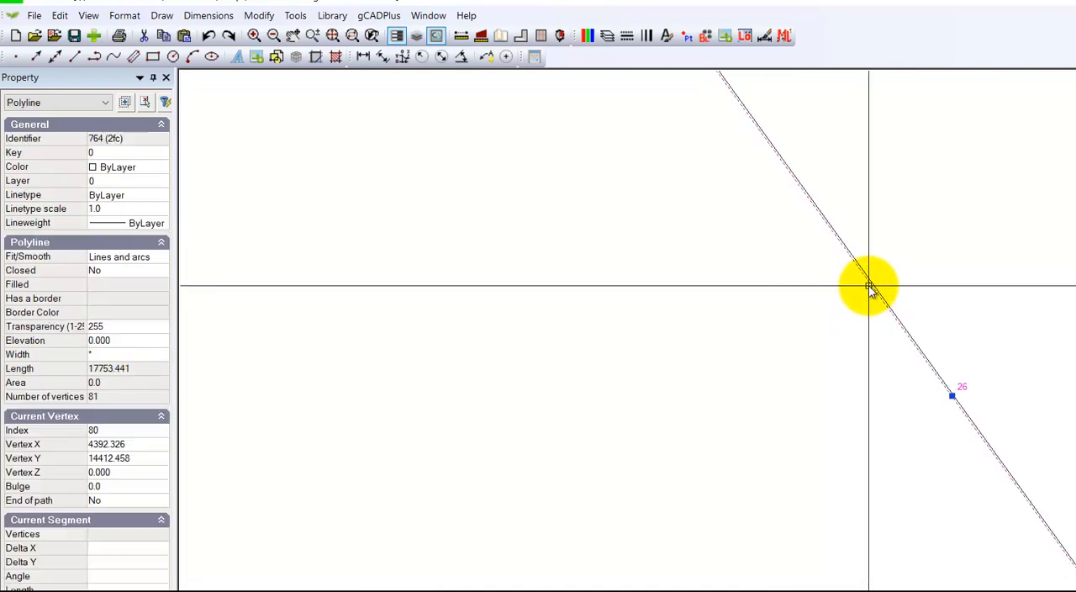
{"action": "scroll", "coordinate": [799, 353], "scroll_direction": "down", "scroll_amount": 3}
{"action": "scroll", "coordinate": [788, 372], "scroll_direction": "down", "scroll_amount": 4}
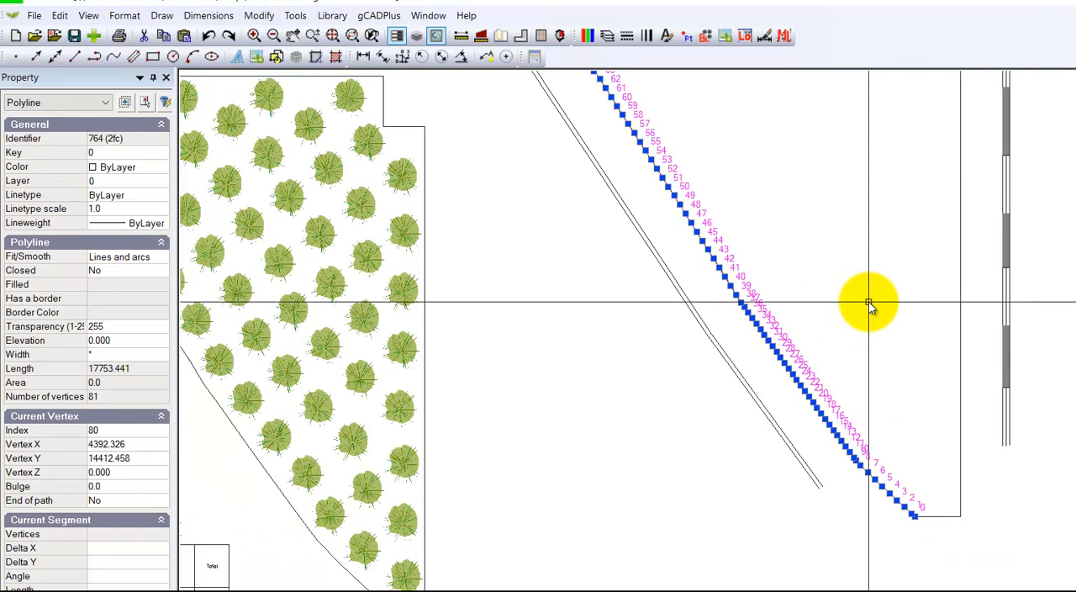
{"action": "key", "text": "Escape"}
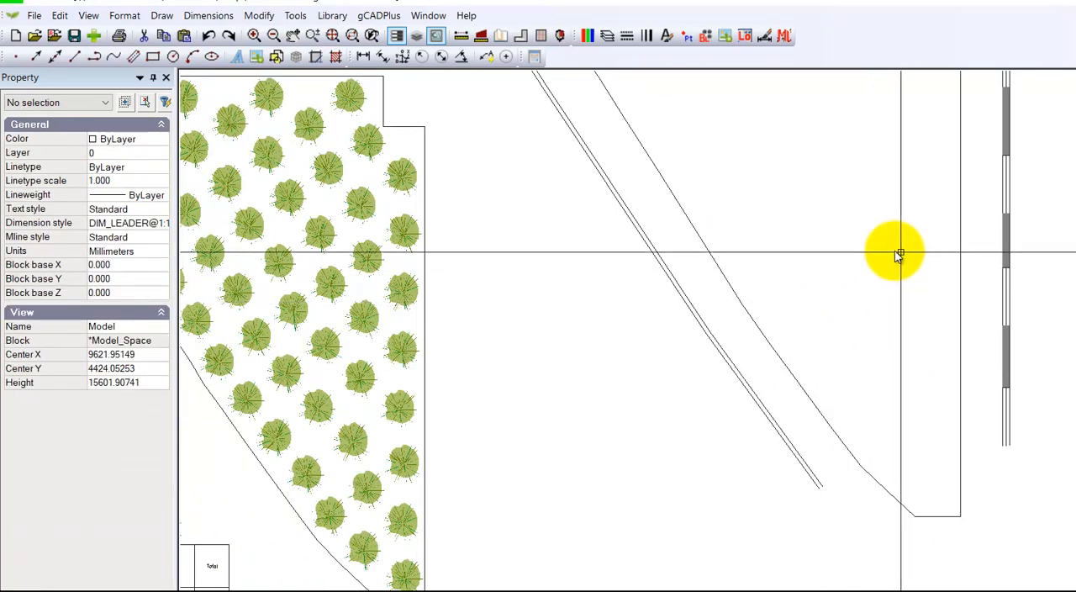
Step: Join the bed's straight-sided polyline with the traced curved-edge polyline into one boundary and check the result's vertices and closure
{"action": "scroll", "coordinate": [847, 354], "scroll_direction": "down", "scroll_amount": 3}
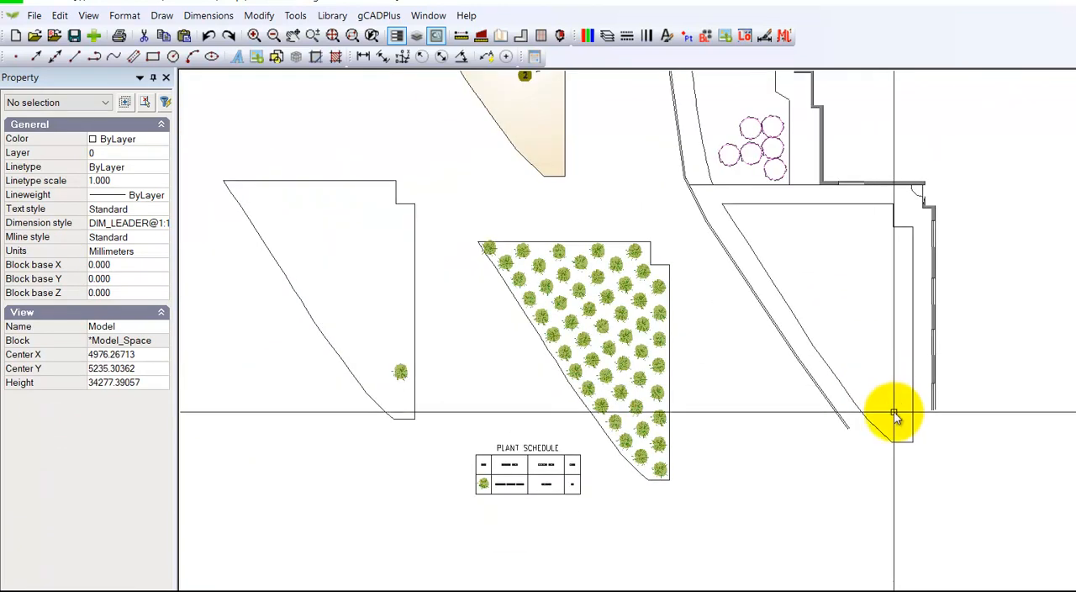
{"action": "left_click", "coordinate": [905, 444]}
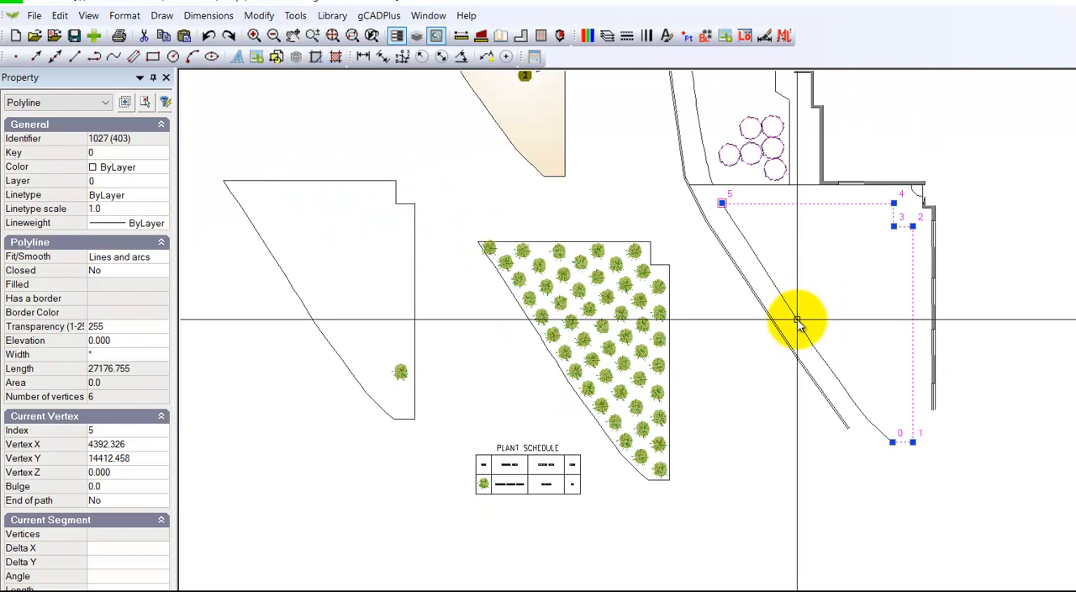
{"action": "right_click", "coordinate": [828, 269]}
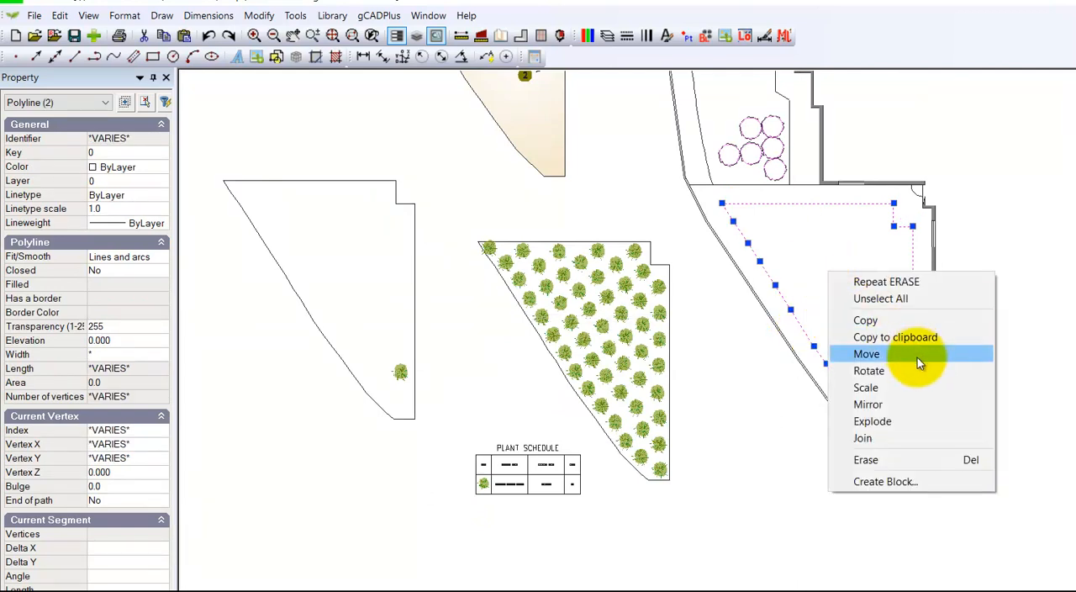
{"action": "left_click", "coordinate": [866, 438]}
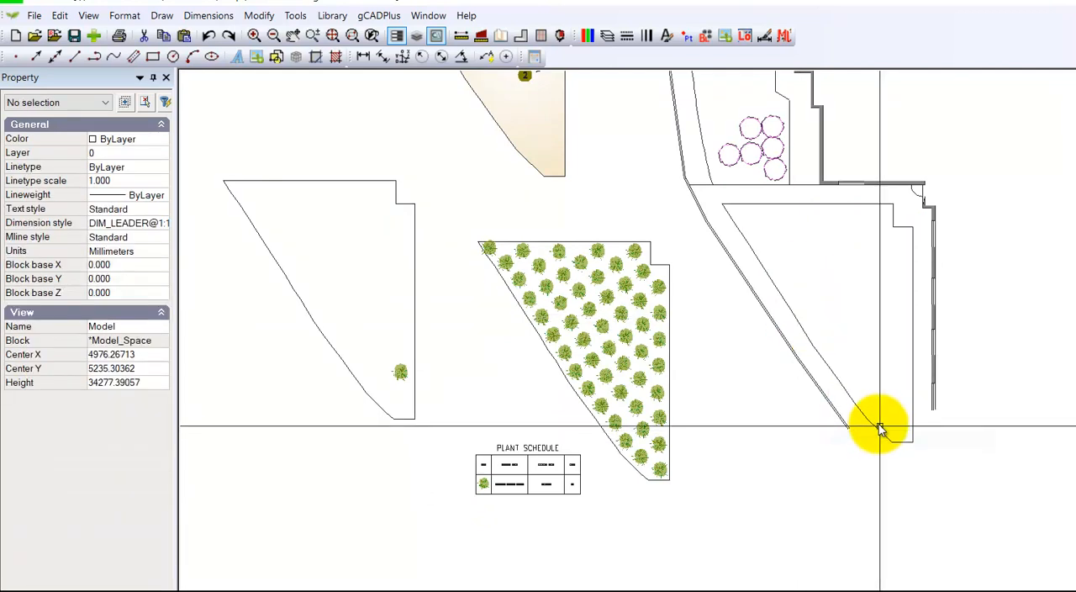
{"action": "left_click", "coordinate": [828, 370]}
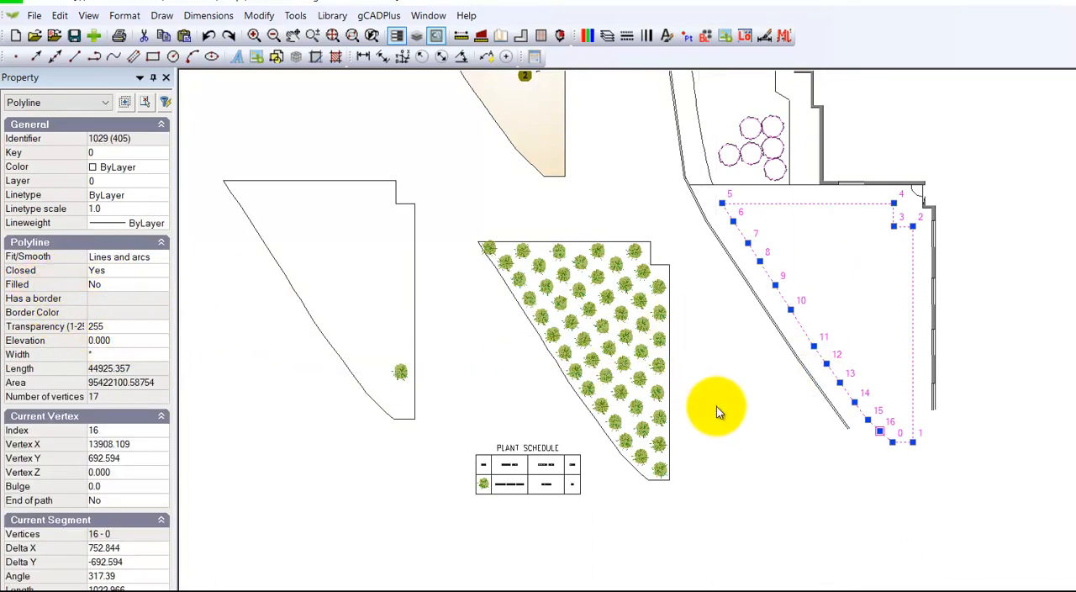
{"action": "key", "text": "Escape"}
{"action": "middle_click_drag", "start_coordinate": [720, 353], "coordinate": [713, 453]}
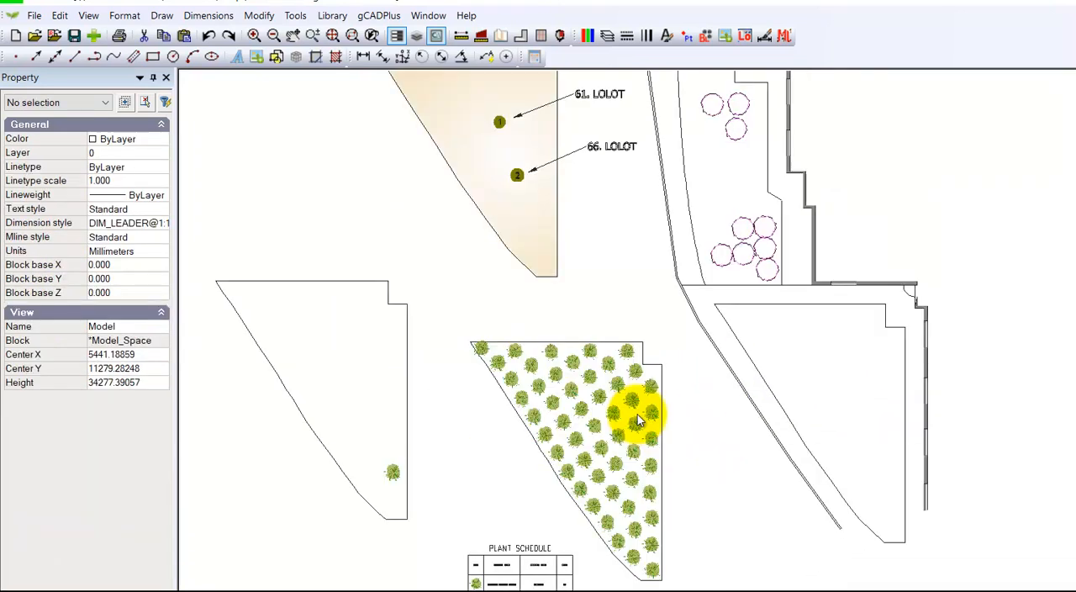